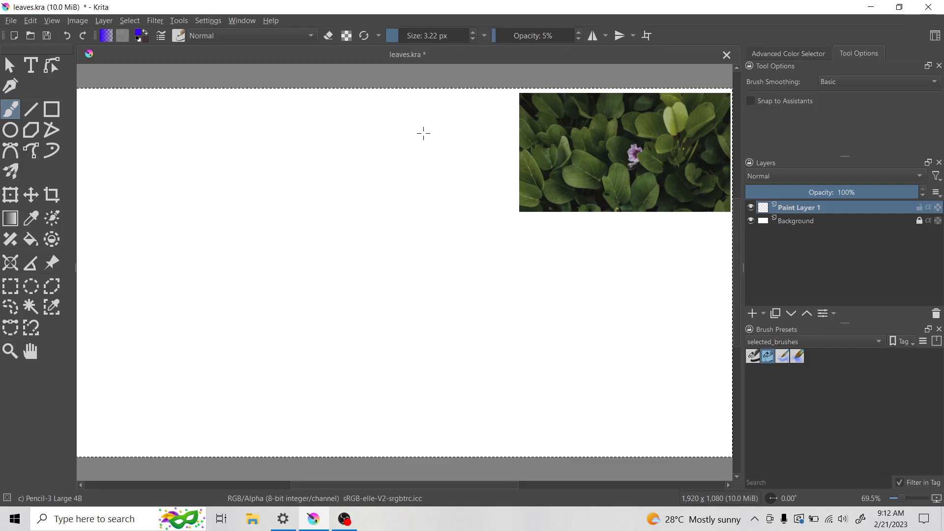
- Sketch rough blue pencil outlines for the small central flower and the oval leaves around it, following the reference photo
{"action": "key", "text": "Tab"}
{"action": "mouse_move", "coordinate": [468, 215]}
{"action": "left_mouse_down"}
{"action": "mouse_move", "coordinate": [470, 204]}
{"action": "mouse_move", "coordinate": [358, 192]}
{"action": "left_mouse_up"}
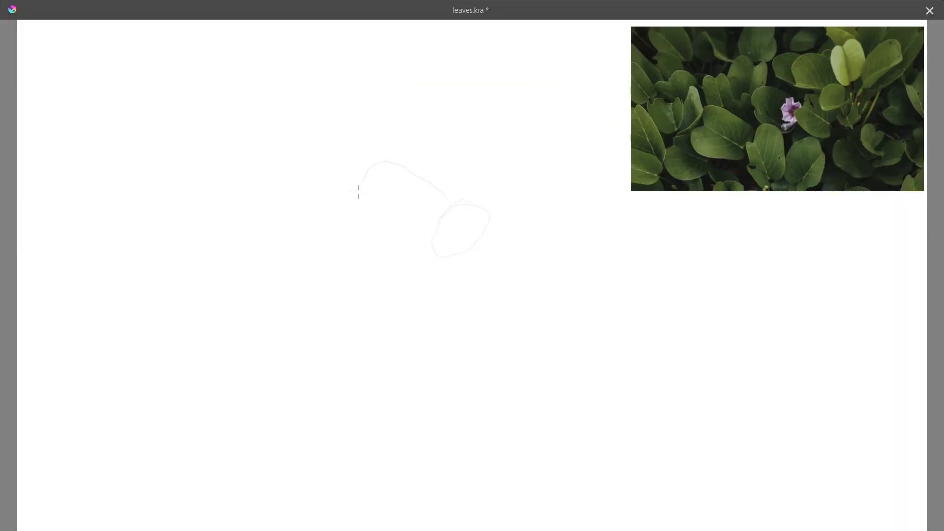
{"action": "mouse_move", "coordinate": [484, 196]}
{"action": "left_mouse_down"}
{"action": "mouse_move", "coordinate": [571, 280]}
{"action": "mouse_move", "coordinate": [492, 207]}
{"action": "left_mouse_up"}
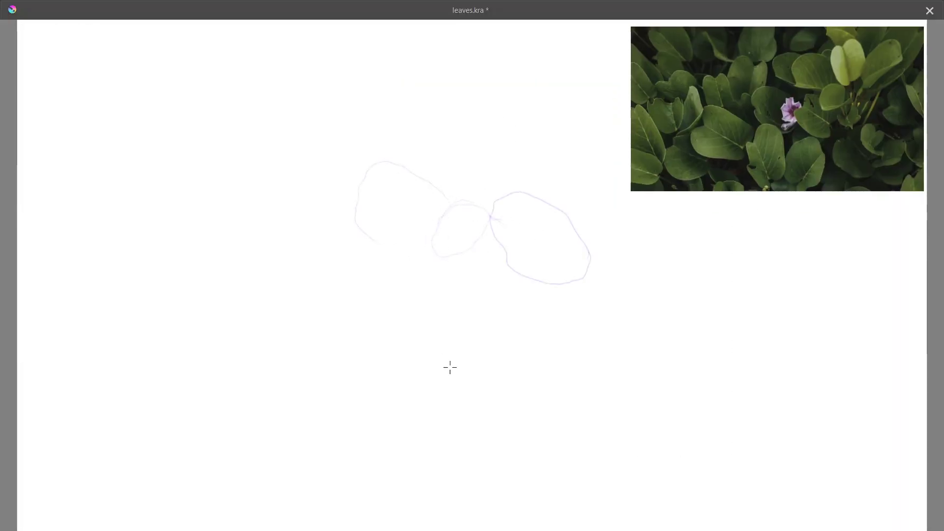
{"action": "mouse_move", "coordinate": [449, 367]}
{"action": "left_mouse_down"}
{"action": "mouse_move", "coordinate": [542, 301]}
{"action": "mouse_move", "coordinate": [450, 366]}
{"action": "left_mouse_up"}
{"action": "left_click_drag", "start_coordinate": [388, 280], "coordinate": [391, 296]}
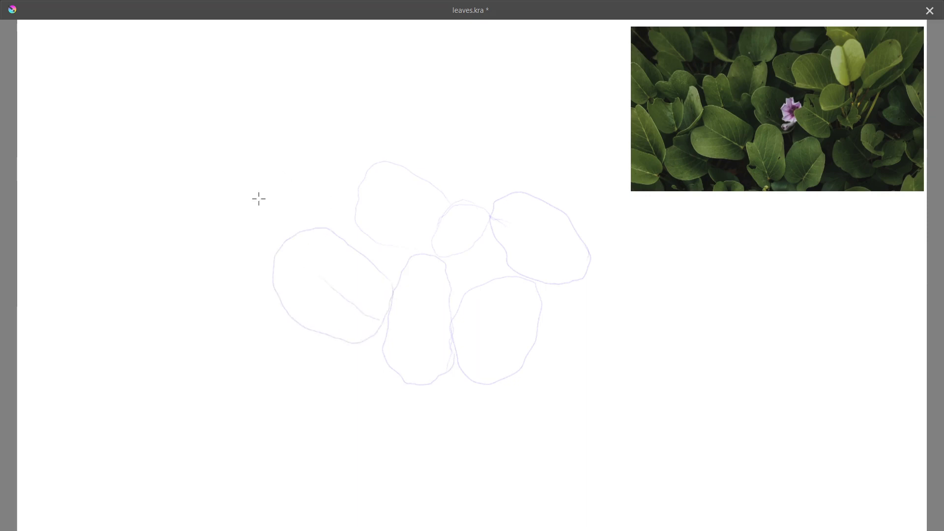
{"action": "left_click_drag", "start_coordinate": [264, 229], "coordinate": [308, 219]}
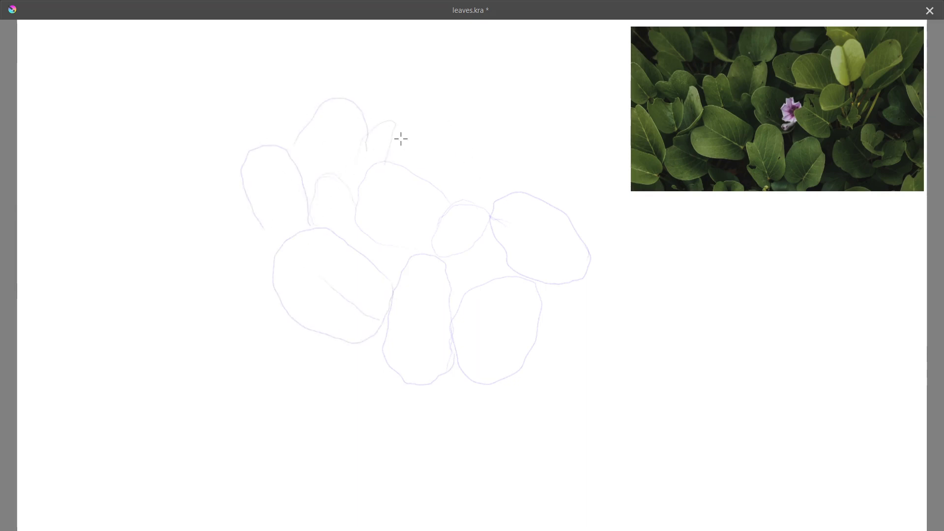
- Sketch additional rough leaf ovals to the right of, above and left of the cluster, plus the outer leaves below
{"action": "left_click_drag", "start_coordinate": [514, 209], "coordinate": [521, 202]}
{"action": "left_click_drag", "start_coordinate": [599, 162], "coordinate": [645, 82]}
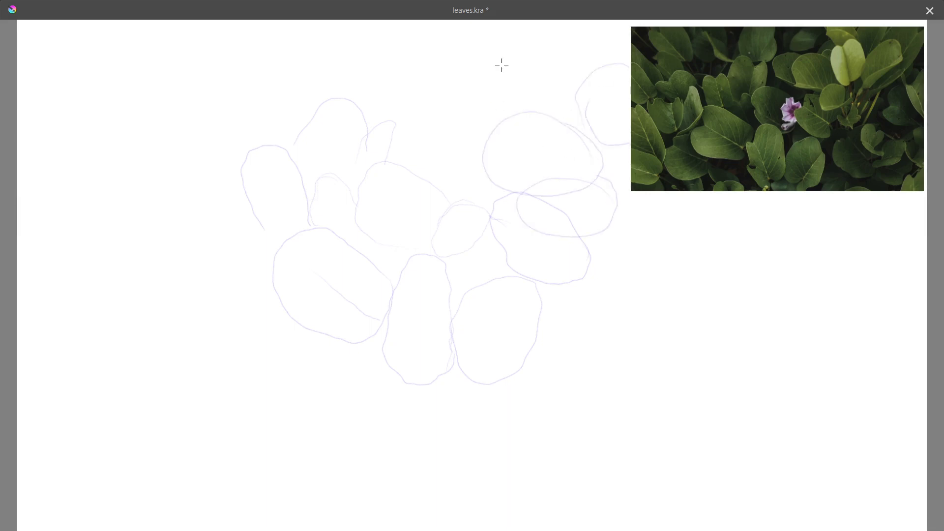
{"action": "left_click_drag", "start_coordinate": [497, 135], "coordinate": [486, 167]}
{"action": "left_click_drag", "start_coordinate": [427, 118], "coordinate": [440, 99]}
{"action": "mouse_move", "coordinate": [325, 86]}
{"action": "left_mouse_down"}
{"action": "mouse_move", "coordinate": [239, 57]}
{"action": "mouse_move", "coordinate": [300, 41]}
{"action": "left_mouse_up"}
{"action": "mouse_move", "coordinate": [248, 278]}
{"action": "left_mouse_down"}
{"action": "mouse_move", "coordinate": [242, 303]}
{"action": "mouse_move", "coordinate": [148, 204]}
{"action": "mouse_move", "coordinate": [244, 150]}
{"action": "left_mouse_up"}
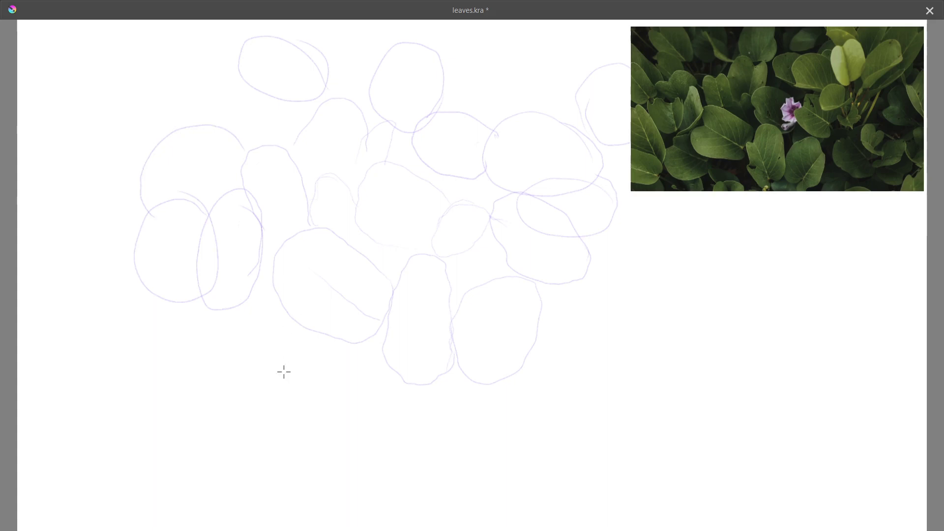
{"action": "mouse_move", "coordinate": [597, 325]}
{"action": "left_mouse_down"}
{"action": "mouse_move", "coordinate": [560, 308]}
{"action": "mouse_move", "coordinate": [484, 379]}
{"action": "left_mouse_up"}
{"action": "left_click_drag", "start_coordinate": [532, 300], "coordinate": [487, 376]}
- Add a new paint layer above the rough sketch, lock Paint Layer 1 and switch the pencil colour to black
{"action": "key", "text": "Tab"}
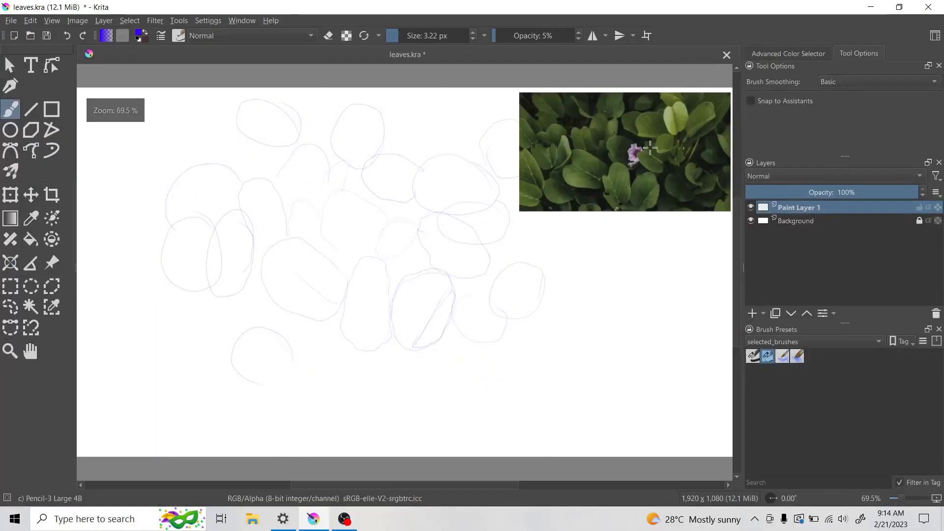
{"action": "left_click", "coordinate": [752, 313]}
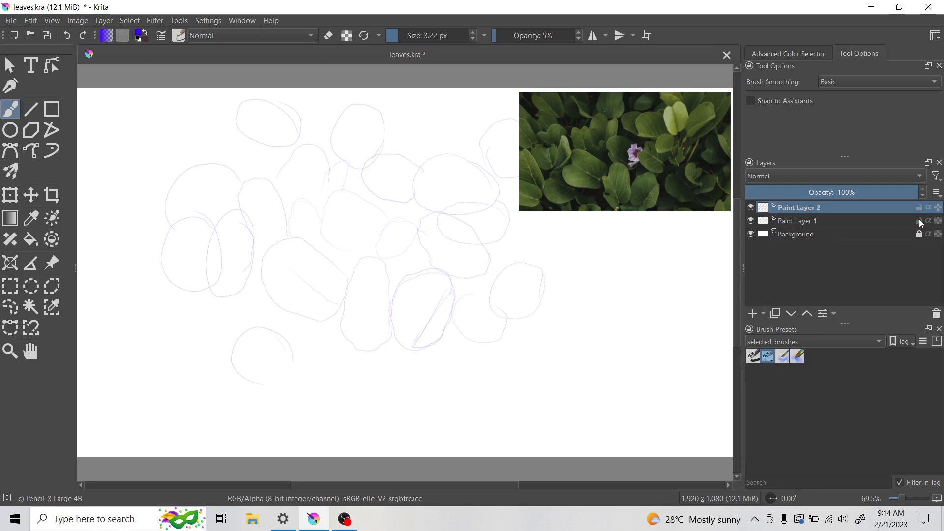
{"action": "key", "text": "Tab"}
{"action": "right_click", "coordinate": [544, 265]}
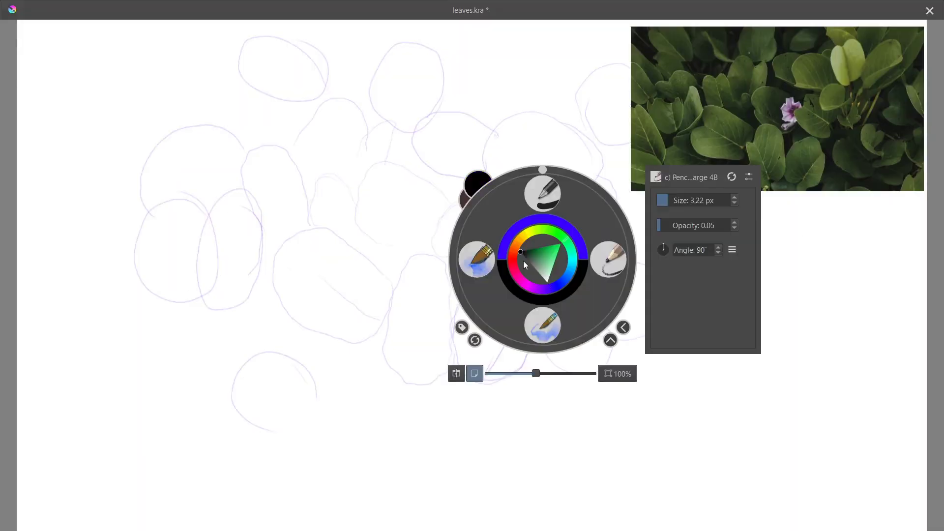
{"action": "right_click", "coordinate": [523, 260]}
- Draw refined black pencil outlines over the flower, its neighbouring leaf and the lower, right and upper-right leaves
{"action": "mouse_move", "coordinate": [479, 205]}
{"action": "left_mouse_down"}
{"action": "mouse_move", "coordinate": [448, 210]}
{"action": "mouse_move", "coordinate": [440, 229]}
{"action": "left_mouse_up"}
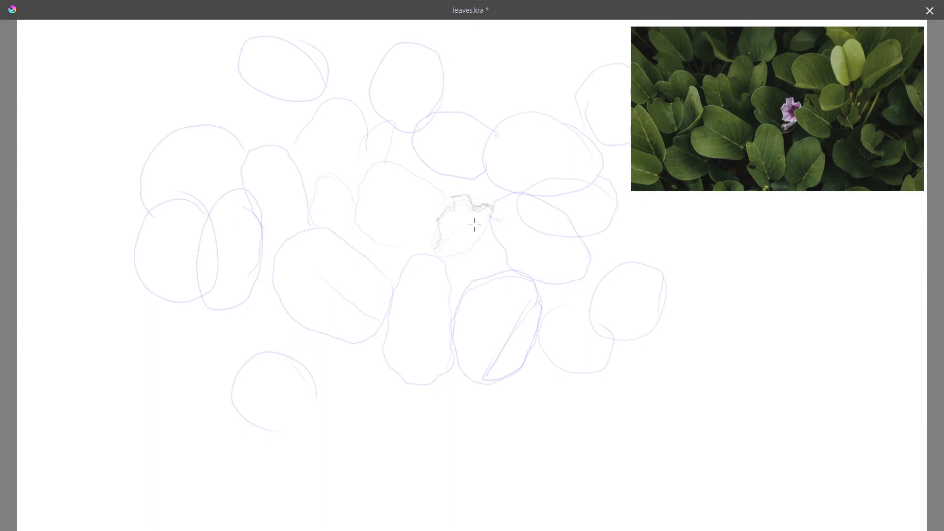
{"action": "left_click_drag", "start_coordinate": [386, 163], "coordinate": [361, 235]}
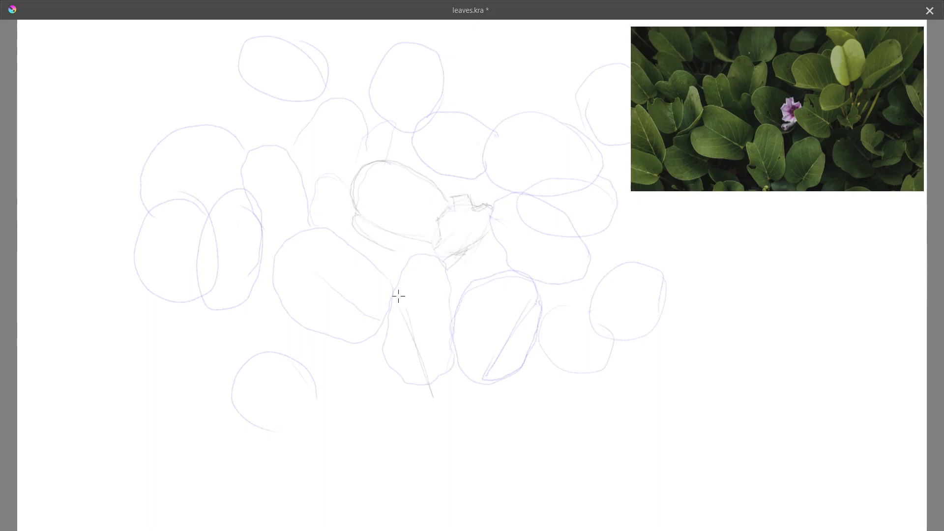
{"action": "mouse_move", "coordinate": [399, 295]}
{"action": "left_mouse_down"}
{"action": "mouse_move", "coordinate": [408, 339]}
{"action": "mouse_move", "coordinate": [388, 289]}
{"action": "mouse_move", "coordinate": [396, 382]}
{"action": "mouse_move", "coordinate": [374, 234]}
{"action": "mouse_move", "coordinate": [537, 299]}
{"action": "mouse_move", "coordinate": [494, 387]}
{"action": "left_mouse_up"}
{"action": "mouse_move", "coordinate": [458, 356]}
{"action": "left_mouse_down"}
{"action": "mouse_move", "coordinate": [495, 359]}
{"action": "mouse_move", "coordinate": [527, 318]}
{"action": "left_mouse_up"}
{"action": "left_click_drag", "start_coordinate": [593, 306], "coordinate": [625, 336]}
{"action": "left_click_drag", "start_coordinate": [492, 215], "coordinate": [575, 276]}
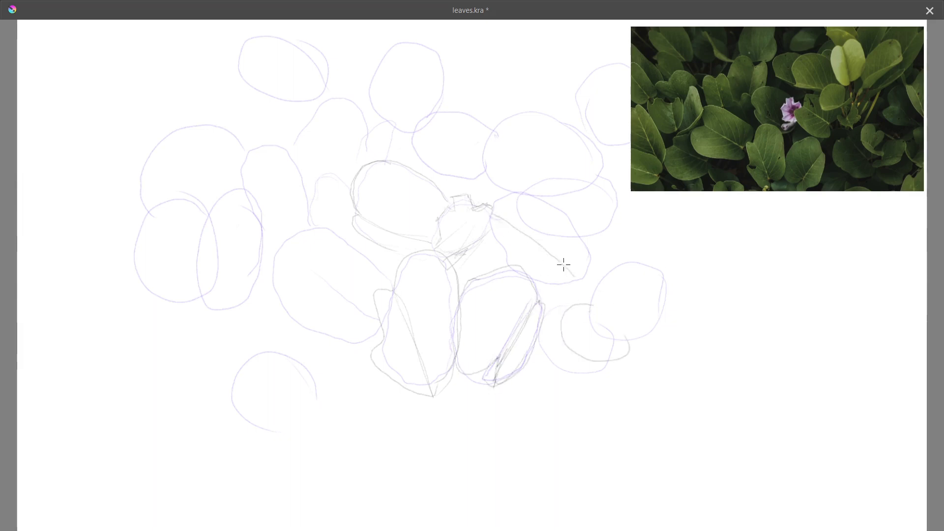
{"action": "mouse_move", "coordinate": [494, 225]}
{"action": "left_mouse_down"}
{"action": "mouse_move", "coordinate": [498, 194]}
{"action": "mouse_move", "coordinate": [537, 201]}
{"action": "mouse_move", "coordinate": [583, 249]}
{"action": "mouse_move", "coordinate": [529, 215]}
{"action": "mouse_move", "coordinate": [575, 214]}
{"action": "mouse_move", "coordinate": [522, 217]}
{"action": "mouse_move", "coordinate": [612, 202]}
{"action": "mouse_move", "coordinate": [523, 218]}
{"action": "mouse_move", "coordinate": [537, 222]}
{"action": "mouse_move", "coordinate": [522, 202]}
{"action": "mouse_move", "coordinate": [587, 211]}
{"action": "mouse_move", "coordinate": [527, 222]}
{"action": "mouse_move", "coordinate": [595, 221]}
{"action": "left_mouse_up"}
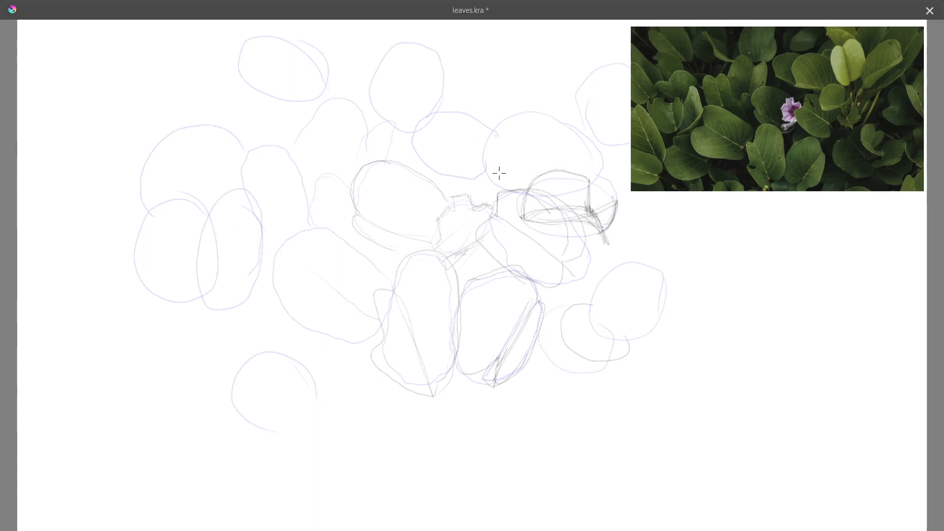
{"action": "mouse_move", "coordinate": [489, 133]}
{"action": "left_mouse_down"}
{"action": "mouse_move", "coordinate": [492, 167]}
{"action": "mouse_move", "coordinate": [413, 149]}
{"action": "mouse_move", "coordinate": [431, 113]}
{"action": "left_mouse_up"}
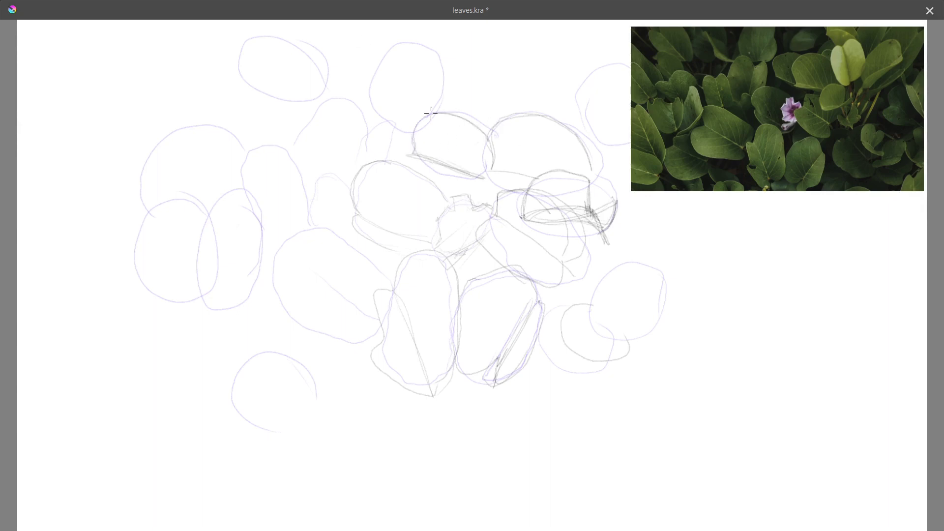
- Draw refined black pencil outlines and midribs for the upper-left, left and far-left leaves
{"action": "mouse_move", "coordinate": [367, 129]}
{"action": "left_mouse_down"}
{"action": "mouse_move", "coordinate": [363, 110]}
{"action": "mouse_move", "coordinate": [295, 155]}
{"action": "left_mouse_up"}
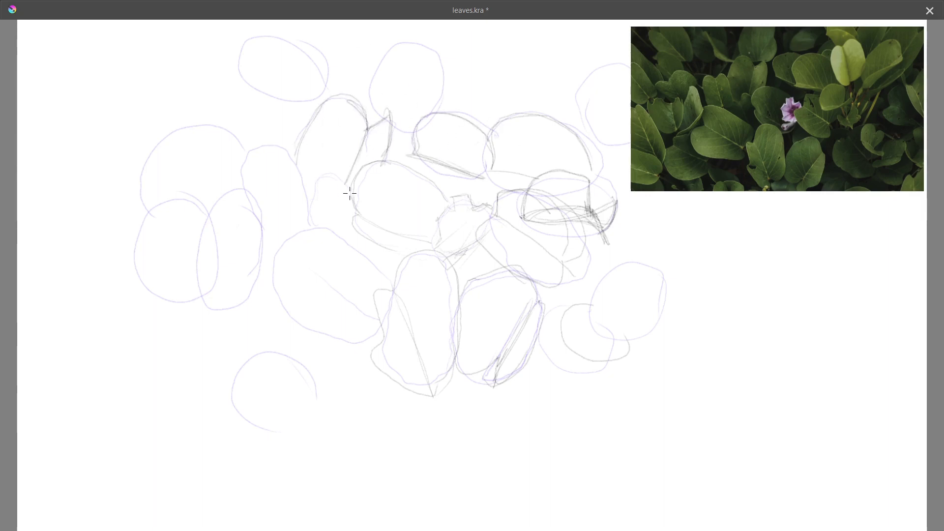
{"action": "left_click_drag", "start_coordinate": [319, 201], "coordinate": [347, 187]}
{"action": "left_click_drag", "start_coordinate": [319, 196], "coordinate": [304, 191]}
{"action": "mouse_move", "coordinate": [268, 146]}
{"action": "left_mouse_down"}
{"action": "mouse_move", "coordinate": [304, 229]}
{"action": "mouse_move", "coordinate": [261, 248]}
{"action": "mouse_move", "coordinate": [376, 322]}
{"action": "left_mouse_up"}
{"action": "mouse_move", "coordinate": [272, 266]}
{"action": "left_mouse_down"}
{"action": "mouse_move", "coordinate": [394, 283]}
{"action": "mouse_move", "coordinate": [312, 333]}
{"action": "mouse_move", "coordinate": [380, 332]}
{"action": "left_mouse_up"}
{"action": "left_click_drag", "start_coordinate": [380, 332], "coordinate": [279, 266]}
{"action": "left_click_drag", "start_coordinate": [393, 290], "coordinate": [439, 415]}
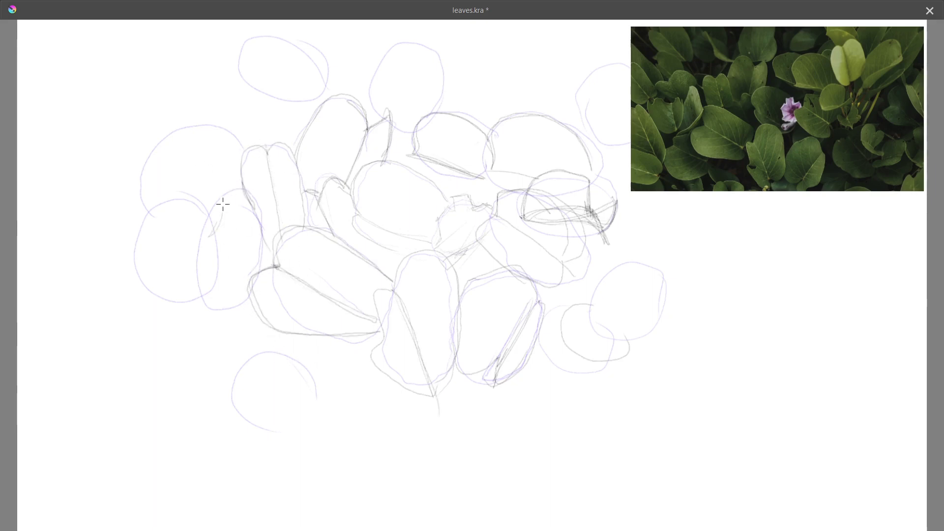
{"action": "mouse_move", "coordinate": [223, 189]}
{"action": "left_mouse_down"}
{"action": "mouse_move", "coordinate": [246, 259]}
{"action": "mouse_move", "coordinate": [207, 315]}
{"action": "left_mouse_up"}
{"action": "left_click_drag", "start_coordinate": [211, 232], "coordinate": [185, 295]}
{"action": "mouse_move", "coordinate": [201, 192]}
{"action": "left_mouse_down"}
{"action": "mouse_move", "coordinate": [203, 292]}
{"action": "mouse_move", "coordinate": [193, 296]}
{"action": "mouse_move", "coordinate": [170, 198]}
{"action": "left_mouse_up"}
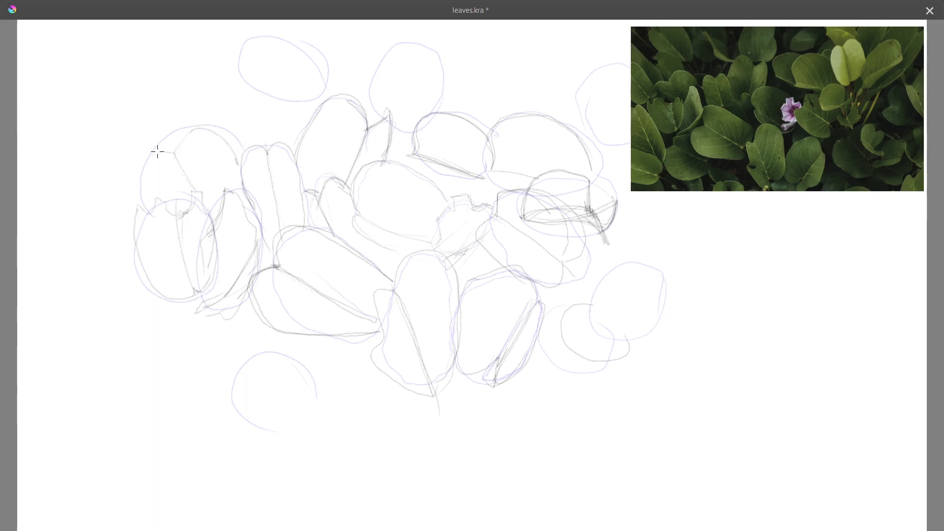
- Rename the refined outline layer pencil_sketch and hide Paint Layer 1
{"action": "key", "text": "Tab"}
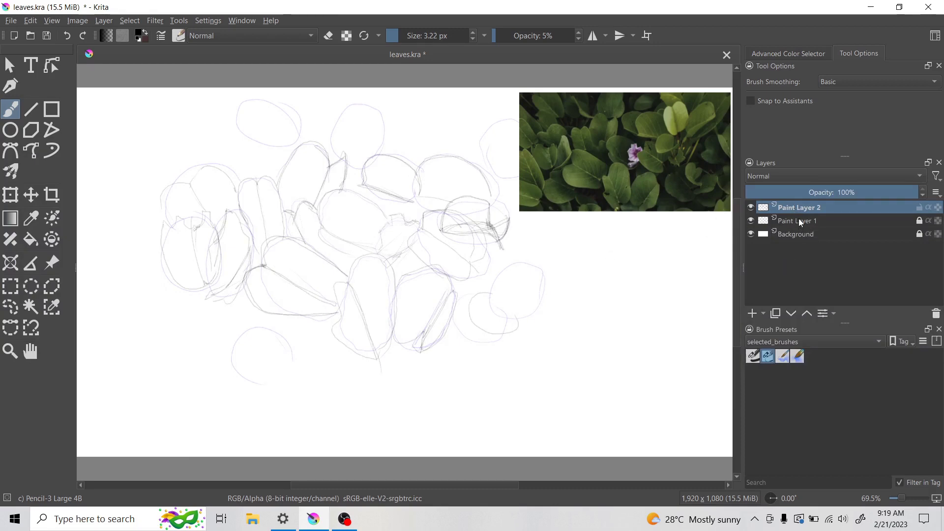
{"action": "left_click", "coordinate": [796, 220]}
{"action": "double_click", "coordinate": [801, 207]}
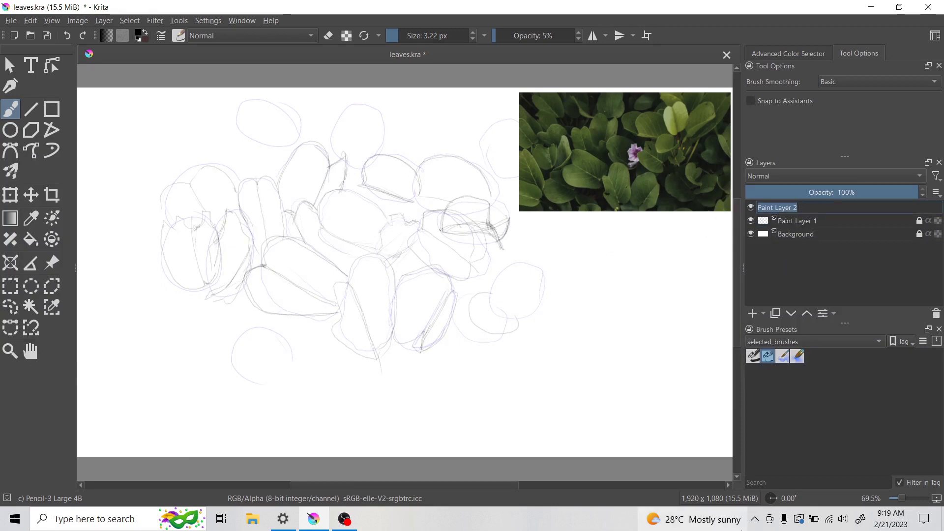
{"action": "type", "text": "pencil_sketch"}
{"action": "key", "text": "Return"}
{"action": "left_click", "coordinate": [751, 220]}
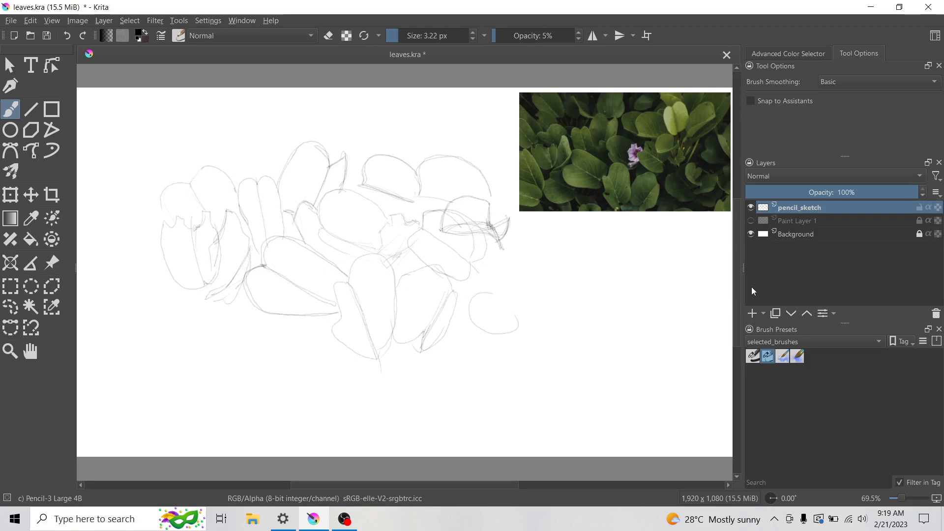
- Add a new paint layer above pencil_sketch and name it watercolor
{"action": "left_click", "coordinate": [752, 314]}
{"action": "double_click", "coordinate": [796, 207]}
{"action": "type", "text": "watercolor_"}
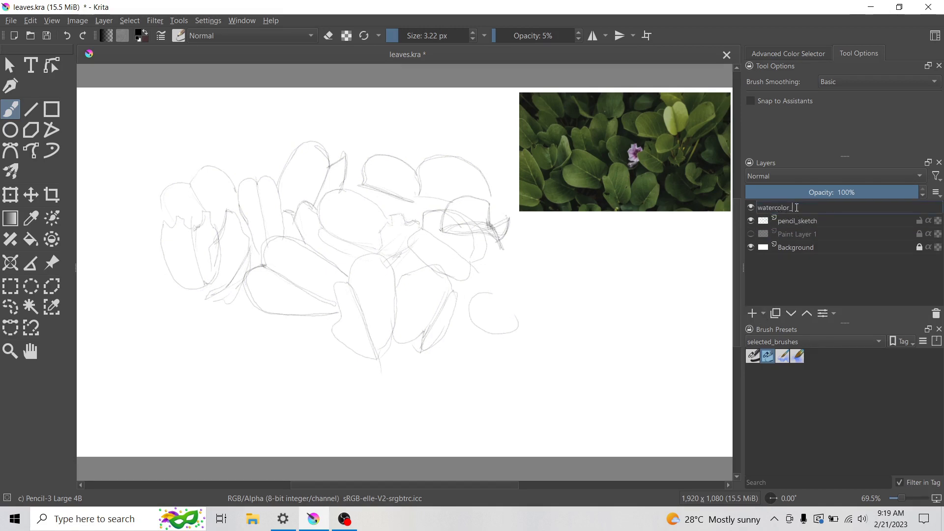
{"action": "key", "text": "Return"}
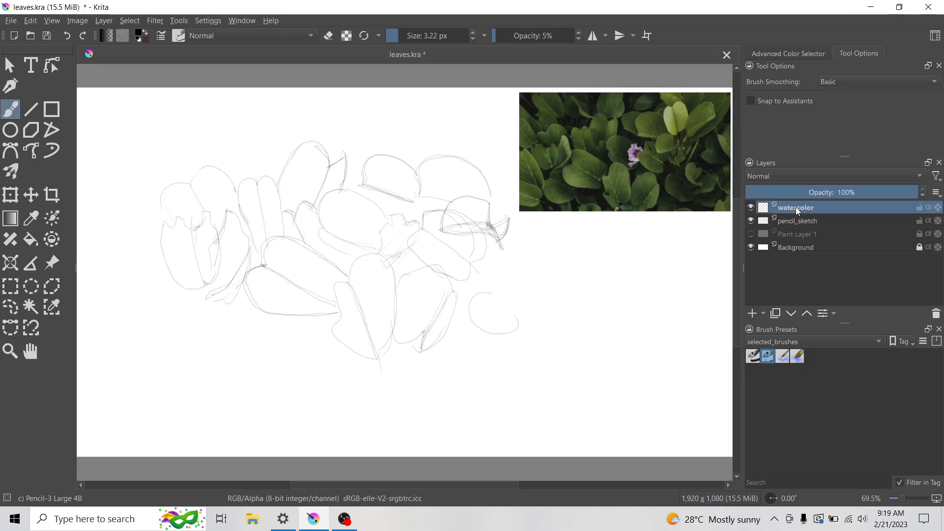
- Switch to a watercolor brush with a light pink colour and fill the central flower with it
{"action": "key", "text": "Tab"}
{"action": "right_click", "coordinate": [468, 257]}
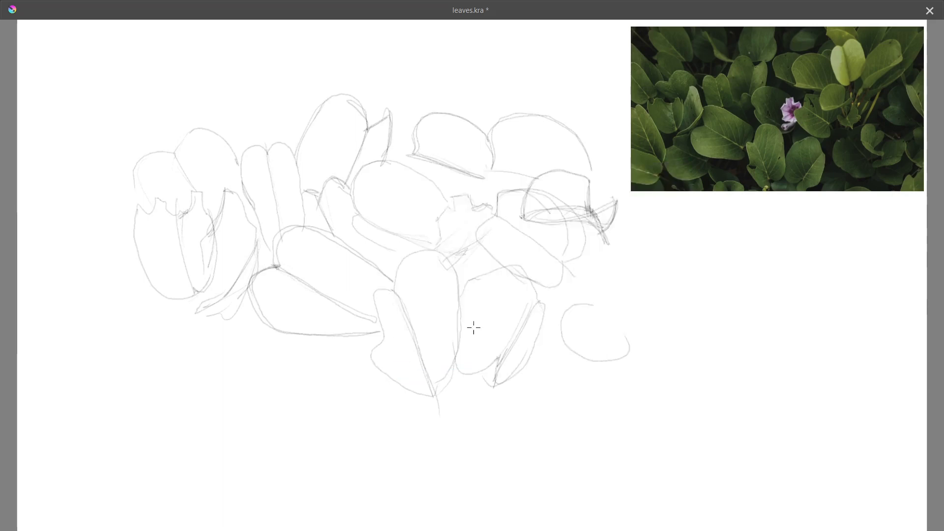
{"action": "right_click", "coordinate": [470, 284]}
{"action": "left_click_drag", "start_coordinate": [544, 196], "coordinate": [453, 313]}
{"action": "left_click", "coordinate": [621, 250]}
{"action": "right_click", "coordinate": [473, 200]}
{"action": "left_click_drag", "start_coordinate": [448, 224], "coordinate": [452, 240]}
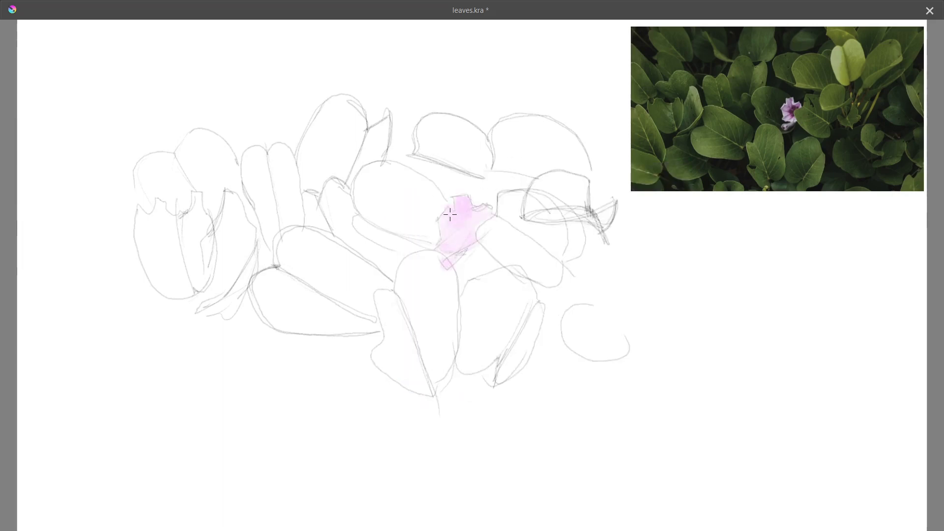
- Adjust the brush and colour, then paint darker purple marks in the centre of the flower
{"action": "right_click", "coordinate": [481, 236]}
{"action": "left_click", "coordinate": [498, 238]}
{"action": "left_click", "coordinate": [630, 175]}
{"action": "right_click", "coordinate": [466, 219]}
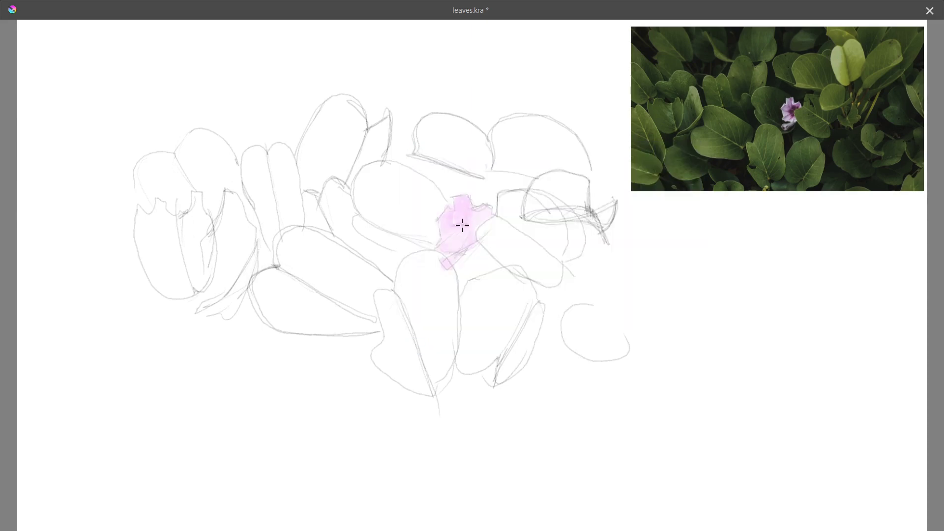
{"action": "right_click", "coordinate": [470, 248]}
{"action": "left_click", "coordinate": [500, 232]}
{"action": "left_click_drag", "start_coordinate": [489, 236], "coordinate": [465, 255]}
- Fill the leaf right of the flower with light green and the leaf left of it with a darker green
{"action": "right_click", "coordinate": [497, 207]}
{"action": "mouse_move", "coordinate": [501, 218]}
{"action": "left_mouse_down"}
{"action": "mouse_move", "coordinate": [484, 237]}
{"action": "mouse_move", "coordinate": [524, 270]}
{"action": "mouse_move", "coordinate": [509, 230]}
{"action": "mouse_move", "coordinate": [519, 194]}
{"action": "mouse_move", "coordinate": [506, 227]}
{"action": "mouse_move", "coordinate": [559, 241]}
{"action": "mouse_move", "coordinate": [578, 230]}
{"action": "mouse_move", "coordinate": [567, 247]}
{"action": "left_mouse_up"}
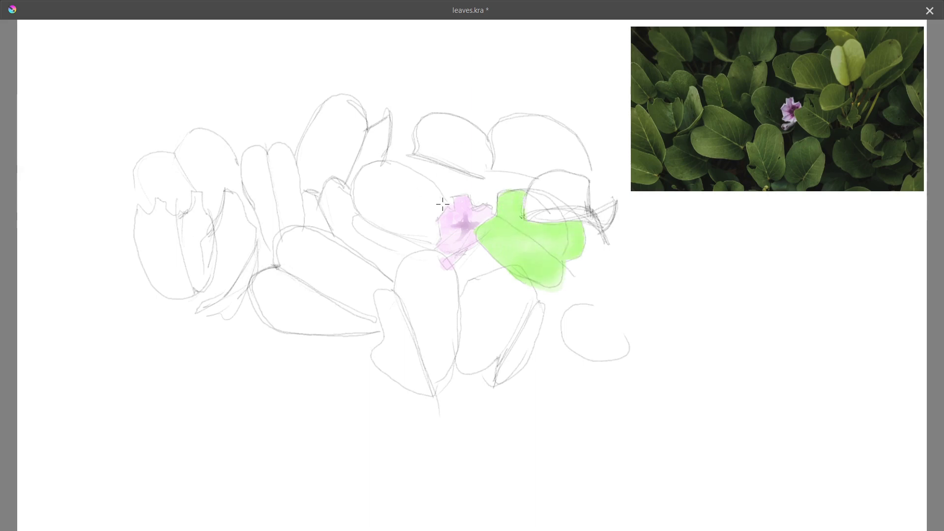
{"action": "mouse_move", "coordinate": [437, 229]}
{"action": "left_mouse_down"}
{"action": "mouse_move", "coordinate": [361, 221]}
{"action": "mouse_move", "coordinate": [368, 233]}
{"action": "mouse_move", "coordinate": [369, 169]}
{"action": "mouse_move", "coordinate": [387, 203]}
{"action": "mouse_move", "coordinate": [439, 203]}
{"action": "mouse_move", "coordinate": [367, 225]}
{"action": "left_mouse_up"}
{"action": "right_click", "coordinate": [459, 241]}
{"action": "left_click", "coordinate": [453, 228]}
{"action": "right_click", "coordinate": [396, 228]}
{"action": "mouse_move", "coordinate": [432, 222]}
{"action": "left_mouse_down"}
{"action": "mouse_move", "coordinate": [409, 243]}
{"action": "mouse_move", "coordinate": [442, 204]}
{"action": "mouse_move", "coordinate": [417, 197]}
{"action": "mouse_move", "coordinate": [437, 235]}
{"action": "mouse_move", "coordinate": [420, 239]}
{"action": "mouse_move", "coordinate": [406, 216]}
{"action": "mouse_move", "coordinate": [409, 178]}
{"action": "mouse_move", "coordinate": [387, 181]}
{"action": "mouse_move", "coordinate": [377, 228]}
{"action": "mouse_move", "coordinate": [378, 178]}
{"action": "left_mouse_up"}
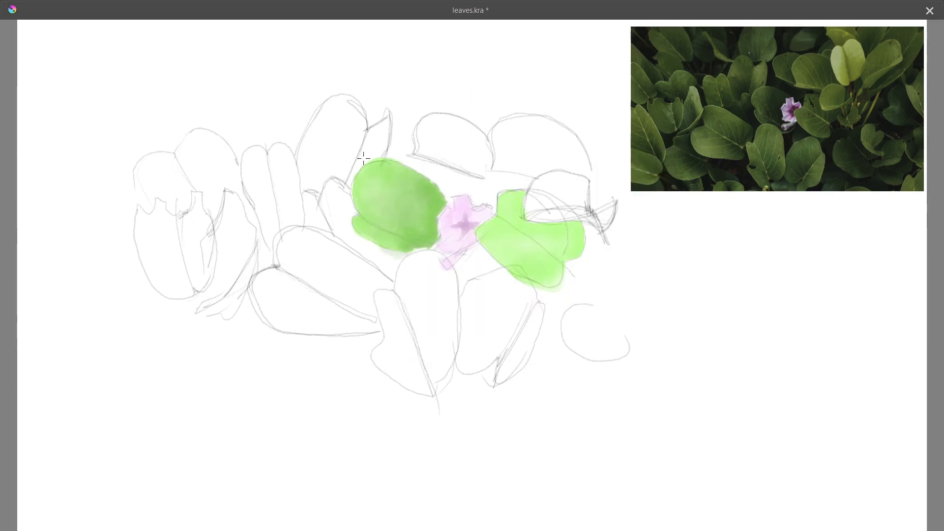
- Paint a light green wash over the lower leaves and the leaves left and upper left of the flower
{"action": "mouse_move", "coordinate": [462, 301]}
{"action": "left_mouse_down"}
{"action": "mouse_move", "coordinate": [492, 276]}
{"action": "mouse_move", "coordinate": [539, 301]}
{"action": "mouse_move", "coordinate": [502, 369]}
{"action": "mouse_move", "coordinate": [462, 344]}
{"action": "mouse_move", "coordinate": [530, 303]}
{"action": "mouse_move", "coordinate": [500, 331]}
{"action": "mouse_move", "coordinate": [451, 337]}
{"action": "mouse_move", "coordinate": [443, 263]}
{"action": "mouse_move", "coordinate": [375, 297]}
{"action": "mouse_move", "coordinate": [420, 261]}
{"action": "mouse_move", "coordinate": [379, 359]}
{"action": "mouse_move", "coordinate": [444, 344]}
{"action": "mouse_move", "coordinate": [425, 356]}
{"action": "left_mouse_up"}
{"action": "mouse_move", "coordinate": [283, 237]}
{"action": "left_mouse_down"}
{"action": "mouse_move", "coordinate": [344, 266]}
{"action": "mouse_move", "coordinate": [274, 267]}
{"action": "mouse_move", "coordinate": [344, 276]}
{"action": "mouse_move", "coordinate": [366, 322]}
{"action": "left_mouse_up"}
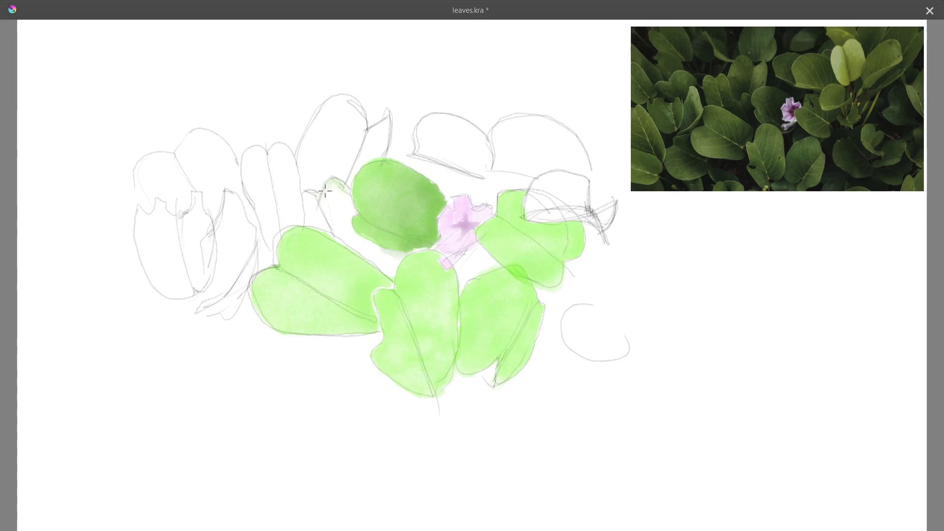
{"action": "mouse_move", "coordinate": [325, 191]}
{"action": "left_mouse_down"}
{"action": "mouse_move", "coordinate": [343, 209]}
{"action": "mouse_move", "coordinate": [334, 221]}
{"action": "left_mouse_up"}
{"action": "mouse_move", "coordinate": [274, 156]}
{"action": "left_mouse_down"}
{"action": "mouse_move", "coordinate": [293, 191]}
{"action": "mouse_move", "coordinate": [282, 157]}
{"action": "mouse_move", "coordinate": [260, 156]}
{"action": "mouse_move", "coordinate": [269, 233]}
{"action": "mouse_move", "coordinate": [293, 220]}
{"action": "mouse_move", "coordinate": [305, 143]}
{"action": "mouse_move", "coordinate": [356, 112]}
{"action": "mouse_move", "coordinate": [344, 171]}
{"action": "mouse_move", "coordinate": [316, 168]}
{"action": "left_mouse_up"}
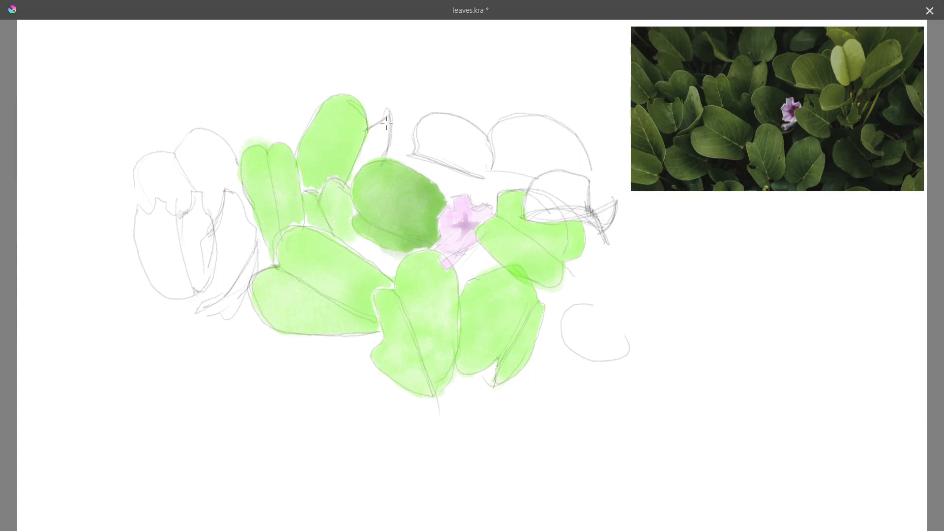
{"action": "left_click_drag", "start_coordinate": [386, 123], "coordinate": [359, 170]}
- Fill the leaf above the flower with dark green, shading its lower edge
{"action": "mouse_move", "coordinate": [423, 150]}
{"action": "left_mouse_down"}
{"action": "mouse_move", "coordinate": [477, 163]}
{"action": "mouse_move", "coordinate": [431, 150]}
{"action": "mouse_move", "coordinate": [470, 130]}
{"action": "mouse_move", "coordinate": [443, 118]}
{"action": "mouse_move", "coordinate": [427, 142]}
{"action": "mouse_move", "coordinate": [470, 153]}
{"action": "left_mouse_up"}
{"action": "right_click", "coordinate": [465, 174]}
{"action": "mouse_move", "coordinate": [428, 126]}
{"action": "left_mouse_down"}
{"action": "mouse_move", "coordinate": [445, 128]}
{"action": "mouse_move", "coordinate": [445, 146]}
{"action": "mouse_move", "coordinate": [470, 160]}
{"action": "mouse_move", "coordinate": [445, 148]}
{"action": "left_mouse_up"}
{"action": "right_click", "coordinate": [478, 160]}
{"action": "left_click", "coordinate": [521, 54]}
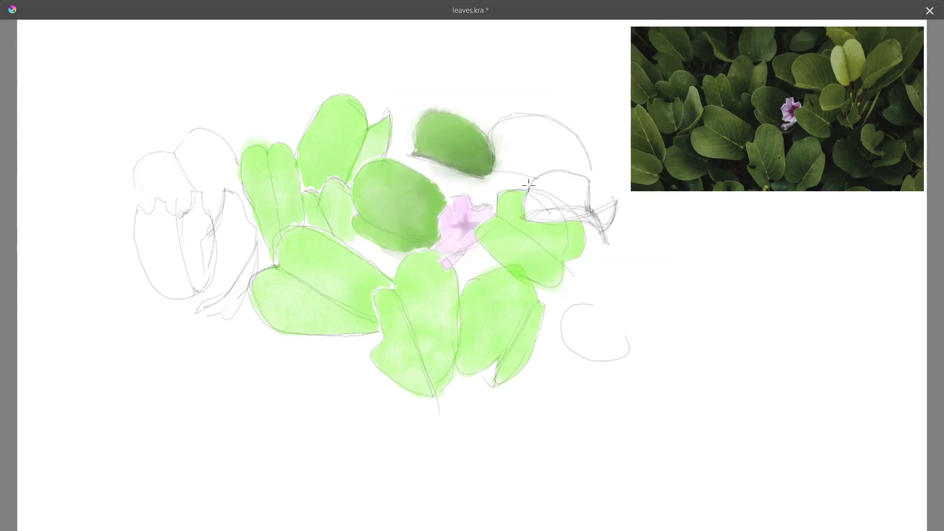
- Reduce the reference image's saturation to zero so it displays in greyscale
{"action": "key", "text": "Tab"}
{"action": "left_click", "coordinate": [53, 265]}
{"action": "left_click", "coordinate": [652, 159]}
{"action": "left_click", "coordinate": [753, 101]}
{"action": "key", "text": "Tab"}
{"action": "right_click", "coordinate": [503, 208]}
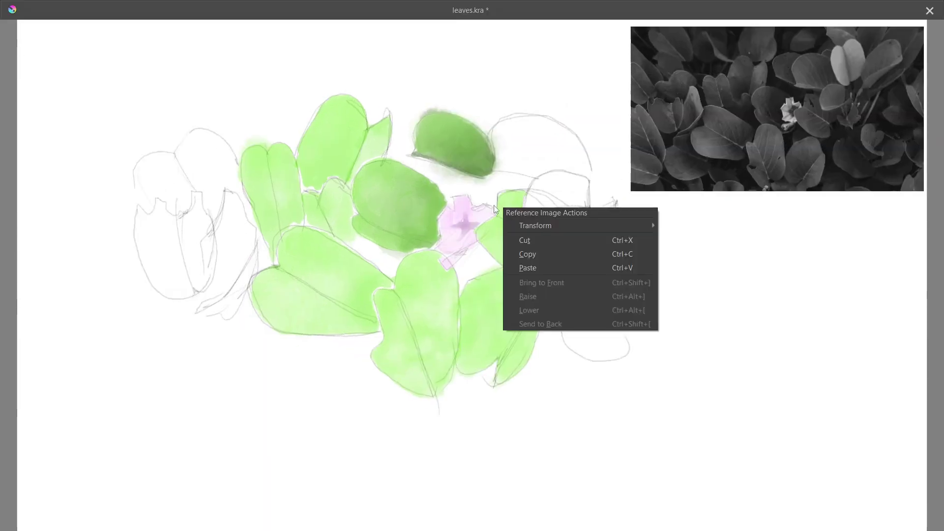
{"action": "left_click", "coordinate": [494, 205]}
- Return to the brush with black and set the WaterC Spread preset to about 267 px and opacity 1.00
{"action": "key", "text": "b"}
{"action": "right_click", "coordinate": [516, 205]}
{"action": "left_click", "coordinate": [496, 214]}
{"action": "left_click", "coordinate": [415, 222]}
{"action": "right_click", "coordinate": [507, 193]}
{"action": "left_click", "coordinate": [679, 156]}
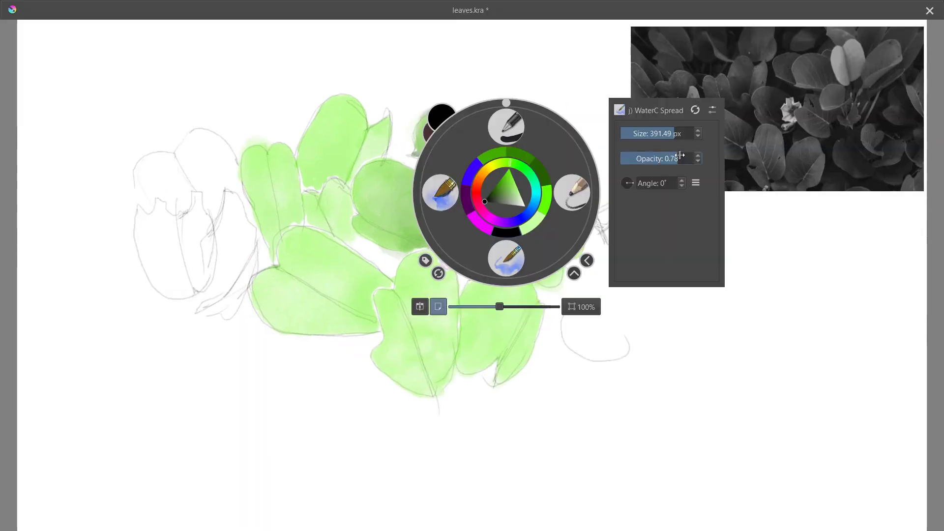
{"action": "left_click_drag", "start_coordinate": [680, 156], "coordinate": [702, 156]}
{"action": "right_click", "coordinate": [451, 198]}
{"action": "left_click_drag", "start_coordinate": [451, 198], "coordinate": [441, 253]}
{"action": "right_click", "coordinate": [525, 226]}
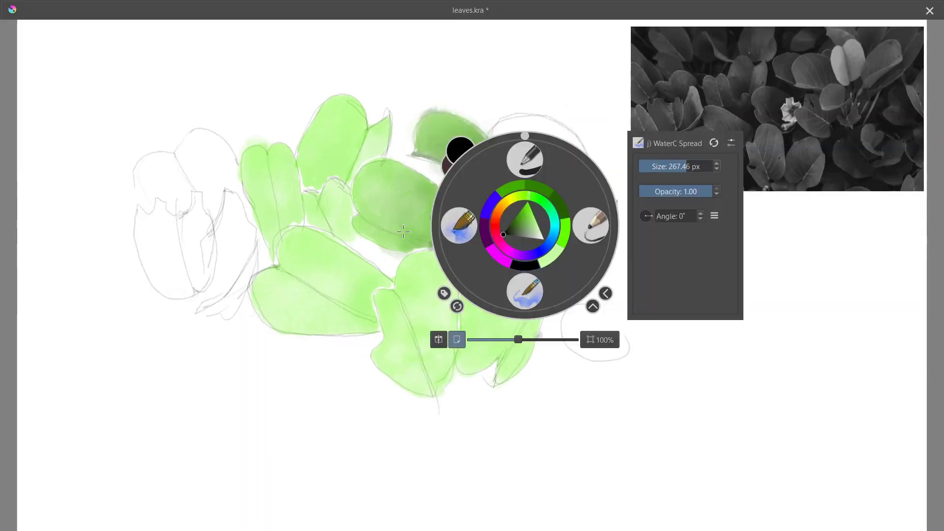
{"action": "left_click", "coordinate": [403, 232]}
- Shade the leaf left of the flower with black, darkest along the edge beside the flower and lighter toward its upper left
{"action": "mouse_move", "coordinate": [450, 193]}
{"action": "left_mouse_down"}
{"action": "mouse_move", "coordinate": [432, 245]}
{"action": "mouse_move", "coordinate": [380, 185]}
{"action": "mouse_move", "coordinate": [412, 187]}
{"action": "left_mouse_up"}
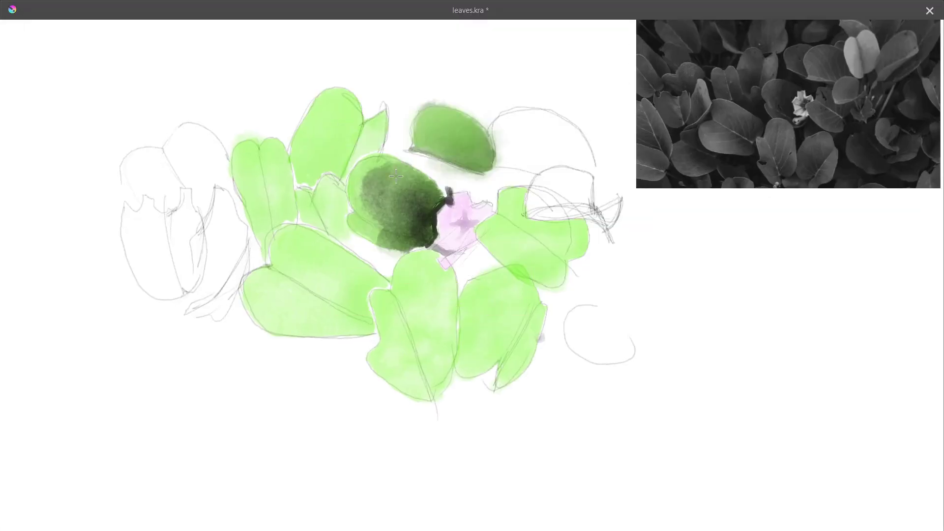
{"action": "mouse_move", "coordinate": [374, 206]}
{"action": "left_mouse_down"}
{"action": "mouse_move", "coordinate": [425, 193]}
{"action": "mouse_move", "coordinate": [371, 169]}
{"action": "mouse_move", "coordinate": [366, 182]}
{"action": "mouse_move", "coordinate": [398, 167]}
{"action": "left_mouse_up"}
{"action": "right_click", "coordinate": [430, 192]}
{"action": "right_click", "coordinate": [413, 176]}
{"action": "left_click", "coordinate": [574, 140]}
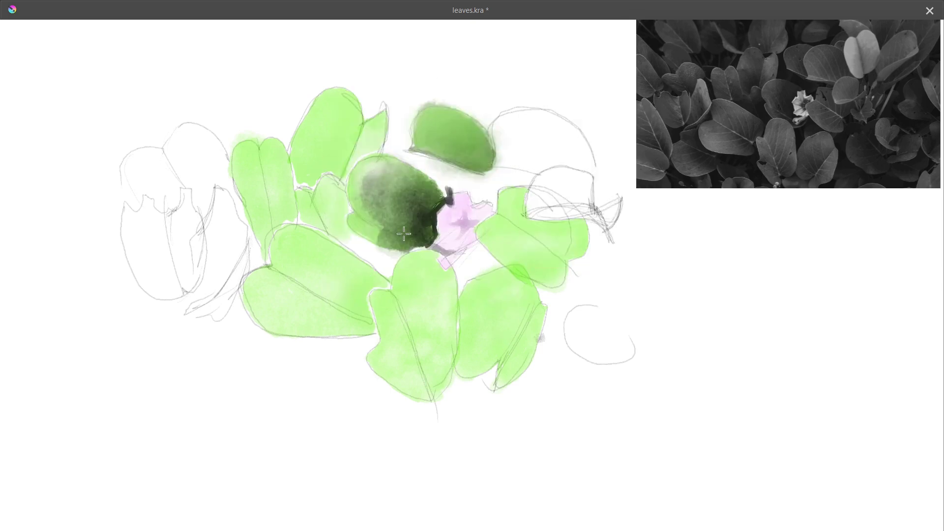
- Fill the gaps between the leaves directly around and below the flower with black watercolor
{"action": "mouse_move", "coordinate": [459, 226]}
{"action": "left_mouse_down"}
{"action": "mouse_move", "coordinate": [484, 194]}
{"action": "mouse_move", "coordinate": [403, 154]}
{"action": "mouse_move", "coordinate": [502, 195]}
{"action": "mouse_move", "coordinate": [533, 178]}
{"action": "left_mouse_up"}
{"action": "right_click", "coordinate": [544, 244]}
{"action": "right_click", "coordinate": [544, 244]}
{"action": "mouse_move", "coordinate": [480, 247]}
{"action": "left_mouse_down"}
{"action": "mouse_move", "coordinate": [496, 268]}
{"action": "mouse_move", "coordinate": [470, 273]}
{"action": "left_mouse_up"}
{"action": "mouse_move", "coordinate": [396, 278]}
{"action": "left_mouse_down"}
{"action": "mouse_move", "coordinate": [331, 213]}
{"action": "mouse_move", "coordinate": [307, 214]}
{"action": "left_mouse_up"}
{"action": "key", "text": "ctrl+z"}
- Lay a soft grey-to-black wash across the background around the whole leaf cluster and lightly shade the leaves
{"action": "mouse_move", "coordinate": [335, 173]}
{"action": "left_mouse_down"}
{"action": "mouse_move", "coordinate": [305, 172]}
{"action": "mouse_move", "coordinate": [337, 175]}
{"action": "mouse_move", "coordinate": [286, 221]}
{"action": "mouse_move", "coordinate": [295, 187]}
{"action": "mouse_move", "coordinate": [344, 295]}
{"action": "mouse_move", "coordinate": [382, 285]}
{"action": "mouse_move", "coordinate": [322, 361]}
{"action": "mouse_move", "coordinate": [492, 320]}
{"action": "mouse_move", "coordinate": [539, 334]}
{"action": "mouse_move", "coordinate": [615, 202]}
{"action": "mouse_move", "coordinate": [544, 338]}
{"action": "mouse_move", "coordinate": [476, 389]}
{"action": "mouse_move", "coordinate": [251, 411]}
{"action": "mouse_move", "coordinate": [267, 456]}
{"action": "mouse_move", "coordinate": [472, 379]}
{"action": "mouse_move", "coordinate": [431, 449]}
{"action": "mouse_move", "coordinate": [295, 355]}
{"action": "mouse_move", "coordinate": [231, 324]}
{"action": "mouse_move", "coordinate": [305, 433]}
{"action": "left_mouse_up"}
{"action": "mouse_move", "coordinate": [569, 161]}
{"action": "left_mouse_down"}
{"action": "mouse_move", "coordinate": [536, 142]}
{"action": "mouse_move", "coordinate": [516, 157]}
{"action": "mouse_move", "coordinate": [468, 81]}
{"action": "mouse_move", "coordinate": [556, 74]}
{"action": "mouse_move", "coordinate": [372, 110]}
{"action": "mouse_move", "coordinate": [472, 79]}
{"action": "mouse_move", "coordinate": [551, 98]}
{"action": "mouse_move", "coordinate": [403, 112]}
{"action": "mouse_move", "coordinate": [339, 66]}
{"action": "mouse_move", "coordinate": [230, 152]}
{"action": "mouse_move", "coordinate": [133, 310]}
{"action": "mouse_move", "coordinate": [196, 221]}
{"action": "mouse_move", "coordinate": [197, 295]}
{"action": "mouse_move", "coordinate": [123, 335]}
{"action": "mouse_move", "coordinate": [315, 403]}
{"action": "mouse_move", "coordinate": [295, 128]}
{"action": "mouse_move", "coordinate": [246, 98]}
{"action": "mouse_move", "coordinate": [237, 133]}
{"action": "mouse_move", "coordinate": [241, 89]}
{"action": "mouse_move", "coordinate": [286, 131]}
{"action": "mouse_move", "coordinate": [237, 216]}
{"action": "mouse_move", "coordinate": [209, 146]}
{"action": "mouse_move", "coordinate": [221, 97]}
{"action": "mouse_move", "coordinate": [148, 260]}
{"action": "left_mouse_up"}
{"action": "right_click", "coordinate": [397, 186]}
{"action": "left_click", "coordinate": [556, 152]}
{"action": "right_click", "coordinate": [519, 247]}
{"action": "mouse_move", "coordinate": [422, 315]}
{"action": "left_mouse_down"}
{"action": "mouse_move", "coordinate": [406, 324]}
{"action": "mouse_move", "coordinate": [418, 384]}
{"action": "left_mouse_up"}
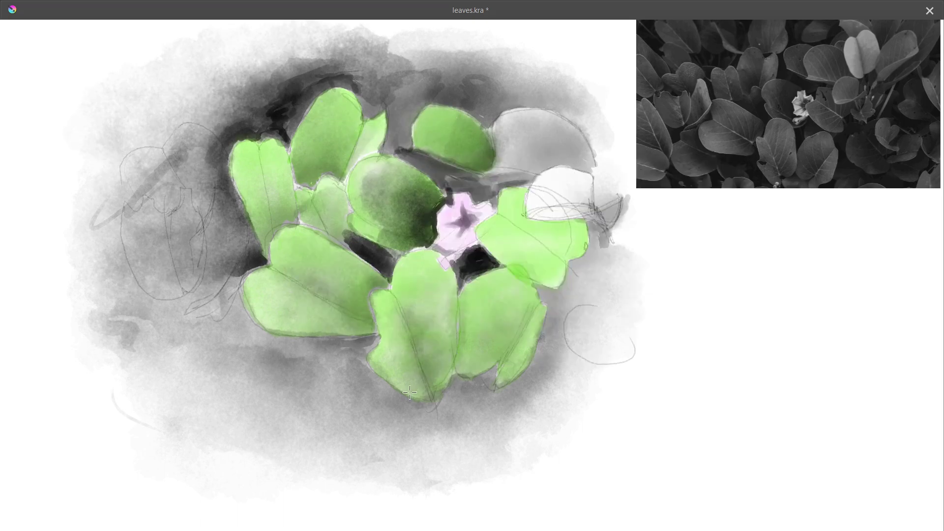
- Shade the lower leaves and deepen the black background along the outer edges of the leaf cluster, extending the wash beyond the right-hand leaves
{"action": "left_click_drag", "start_coordinate": [479, 318], "coordinate": [457, 371]}
{"action": "mouse_move", "coordinate": [392, 113]}
{"action": "left_mouse_down"}
{"action": "mouse_move", "coordinate": [372, 105]}
{"action": "mouse_move", "coordinate": [430, 70]}
{"action": "mouse_move", "coordinate": [325, 85]}
{"action": "mouse_move", "coordinate": [199, 158]}
{"action": "mouse_move", "coordinate": [196, 106]}
{"action": "mouse_move", "coordinate": [246, 236]}
{"action": "left_mouse_up"}
{"action": "left_click_drag", "start_coordinate": [126, 238], "coordinate": [143, 259]}
{"action": "mouse_move", "coordinate": [372, 340]}
{"action": "left_mouse_down"}
{"action": "mouse_move", "coordinate": [236, 276]}
{"action": "mouse_move", "coordinate": [354, 374]}
{"action": "mouse_move", "coordinate": [256, 433]}
{"action": "left_mouse_up"}
{"action": "mouse_move", "coordinate": [546, 290]}
{"action": "left_mouse_down"}
{"action": "mouse_move", "coordinate": [488, 398]}
{"action": "mouse_move", "coordinate": [381, 394]}
{"action": "mouse_move", "coordinate": [516, 408]}
{"action": "left_mouse_up"}
{"action": "key", "text": "ctrl+z"}
{"action": "mouse_move", "coordinate": [494, 370]}
{"action": "left_mouse_down"}
{"action": "mouse_move", "coordinate": [466, 384]}
{"action": "mouse_move", "coordinate": [629, 354]}
{"action": "mouse_move", "coordinate": [590, 285]}
{"action": "mouse_move", "coordinate": [645, 393]}
{"action": "mouse_move", "coordinate": [648, 293]}
{"action": "mouse_move", "coordinate": [582, 154]}
{"action": "left_mouse_up"}
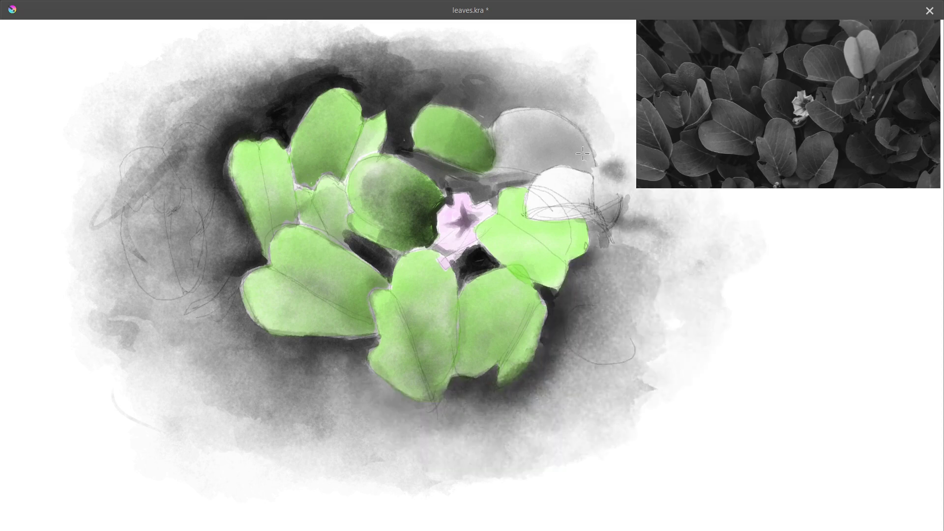
- Restore the reference image's colour saturation and choose a bright green for the WaterC Spread brush at opacity 0.86
{"action": "key", "text": "Tab"}
{"action": "left_click", "coordinate": [937, 211]}
{"action": "key", "text": "Tab"}
{"action": "key", "text": "Tab"}
{"action": "key", "text": "Tab"}
{"action": "right_click", "coordinate": [590, 245]}
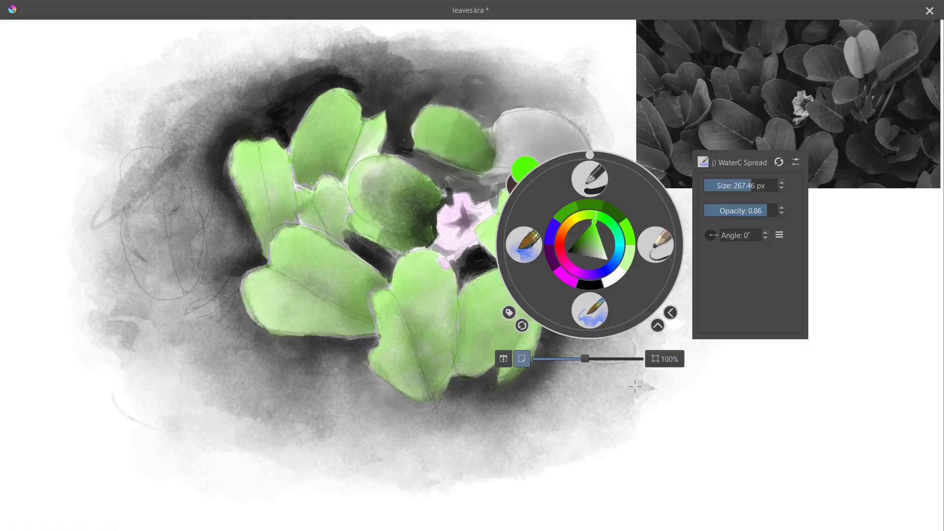
{"action": "key", "text": "Tab"}
{"action": "key", "text": "Tab"}
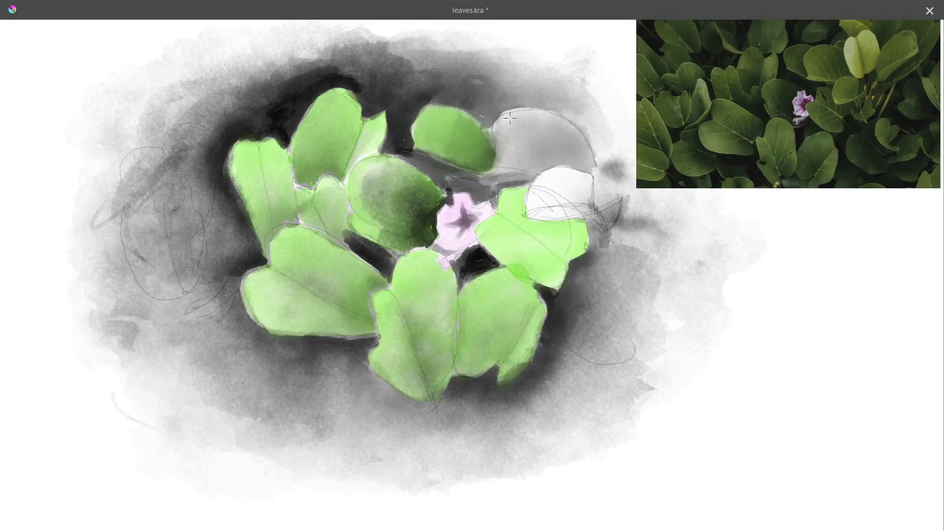
- Choose a yellow-green and paint it over the upper part of the leaf above the flower
{"action": "right_click", "coordinate": [594, 209]}
{"action": "right_click", "coordinate": [586, 138]}
{"action": "right_click", "coordinate": [578, 151]}
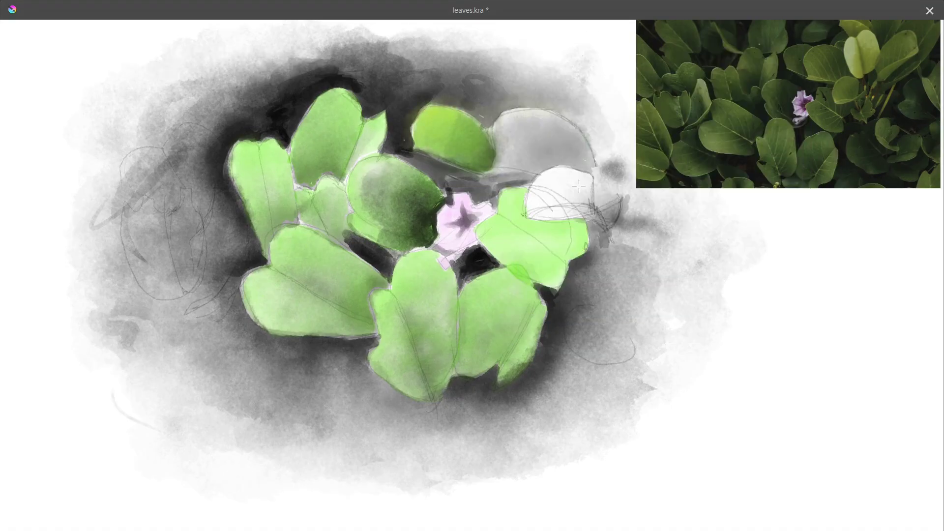
- Try a green wash over the grey leaf up and to the right of the flower, and undo it
{"action": "right_click", "coordinate": [545, 236]}
{"action": "left_click", "coordinate": [562, 249]}
{"action": "mouse_move", "coordinate": [339, 45]}
{"action": "left_mouse_down"}
{"action": "mouse_move", "coordinate": [548, 135]}
{"action": "mouse_move", "coordinate": [581, 185]}
{"action": "mouse_move", "coordinate": [562, 175]}
{"action": "mouse_move", "coordinate": [413, 376]}
{"action": "mouse_move", "coordinate": [443, 123]}
{"action": "mouse_move", "coordinate": [472, 295]}
{"action": "left_mouse_up"}
{"action": "key", "text": "ctrl+z"}
{"action": "right_click", "coordinate": [527, 203]}
{"action": "left_click", "coordinate": [466, 202]}
{"action": "key", "text": "ctrl+z"}
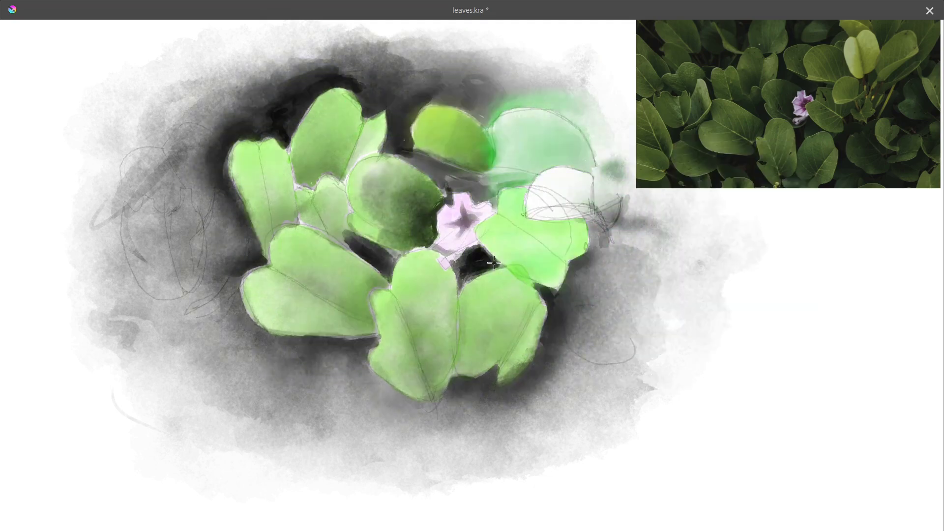
{"action": "key", "text": "ctrl+z"}
- Duplicate the watercolor layer, name one copy dark_overlay and hide it
{"action": "key", "text": "Tab"}
{"action": "right_click", "coordinate": [804, 210]}
{"action": "left_click", "coordinate": [804, 311]}
{"action": "double_click", "coordinate": [803, 211]}
{"action": "type", "text": "dark_overlay"}
{"action": "left_click", "coordinate": [835, 178]}
{"action": "left_click", "coordinate": [751, 210]}
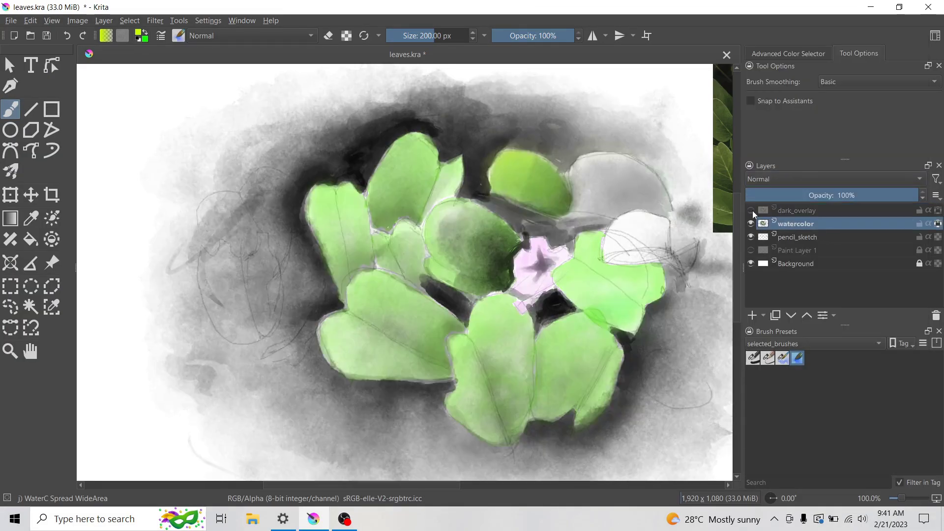
- Rename the dark_overlay layer to dark_underlay, move the watercolor layer above it, and hide dark_underlay
{"action": "left_click", "coordinate": [751, 210]}
{"action": "left_click", "coordinate": [769, 212]}
{"action": "left_click", "coordinate": [751, 210]}
{"action": "left_click", "coordinate": [796, 224]}
{"action": "left_click", "coordinate": [751, 211]}
{"action": "double_click", "coordinate": [800, 211]}
{"action": "type", "text": "dark_underlay"}
{"action": "left_click_drag", "start_coordinate": [796, 224], "coordinate": [795, 205]}
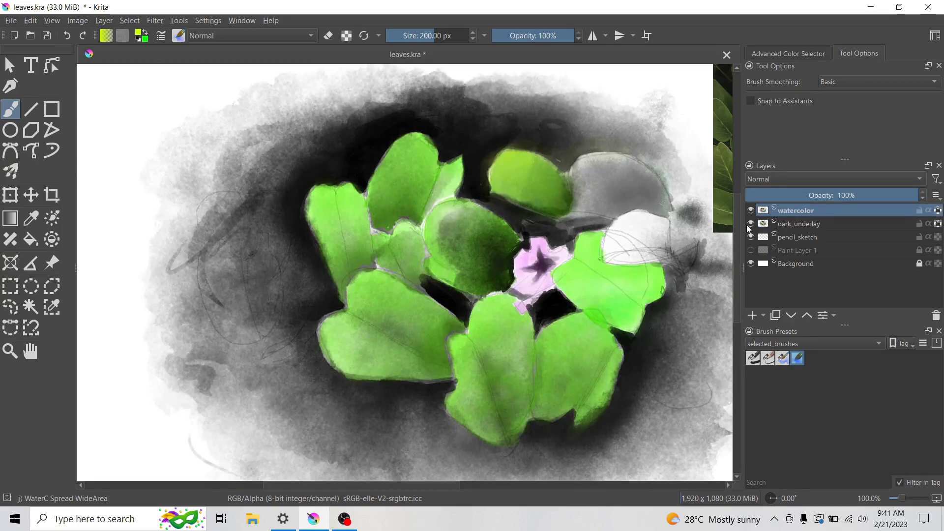
{"action": "left_click", "coordinate": [751, 223]}
{"action": "key", "text": "Tab"}
{"action": "left_click_drag", "start_coordinate": [331, 112], "coordinate": [328, 127]}
{"action": "key", "text": "ctrl+z"}
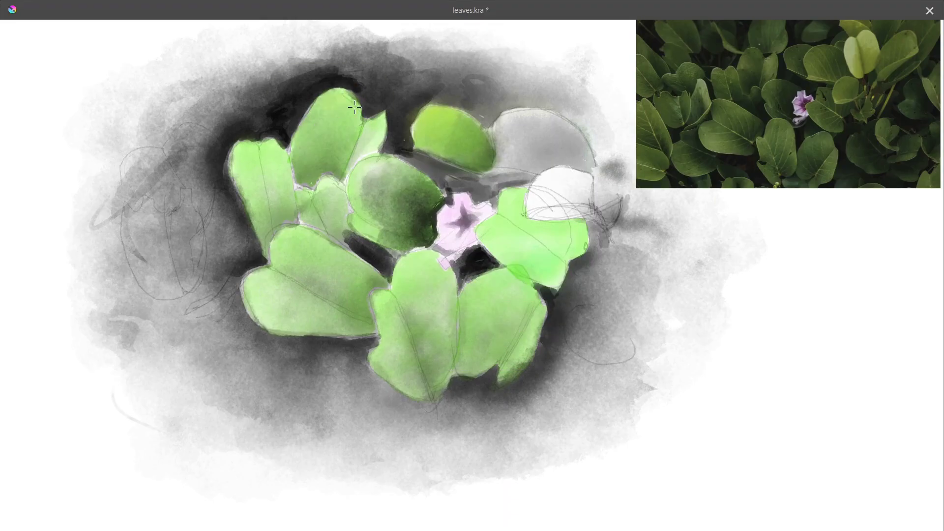
{"action": "key", "text": "Tab"}
{"action": "left_click", "coordinate": [104, 20]}
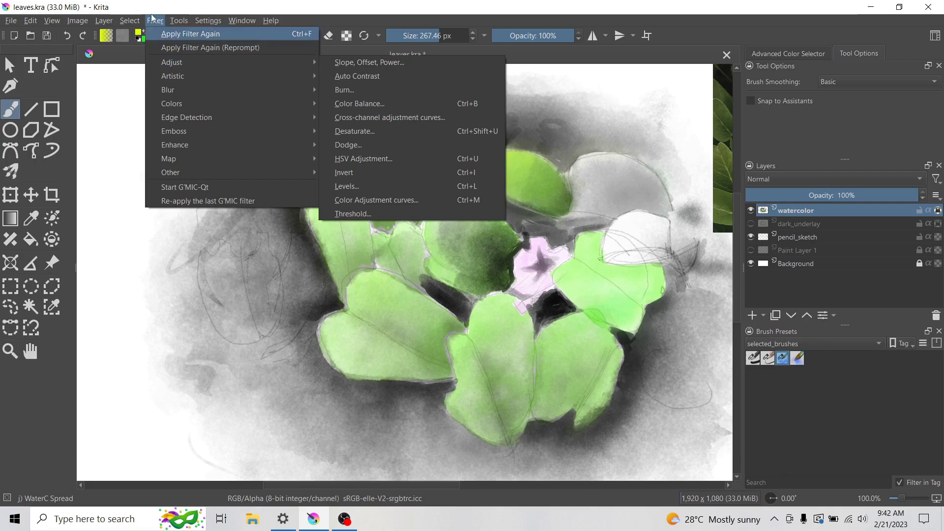
{"action": "mouse_move", "coordinate": [146, 104]}
{"action": "key", "text": "Escape"}
{"action": "left_click", "coordinate": [155, 20]}
{"action": "mouse_move", "coordinate": [179, 65]}
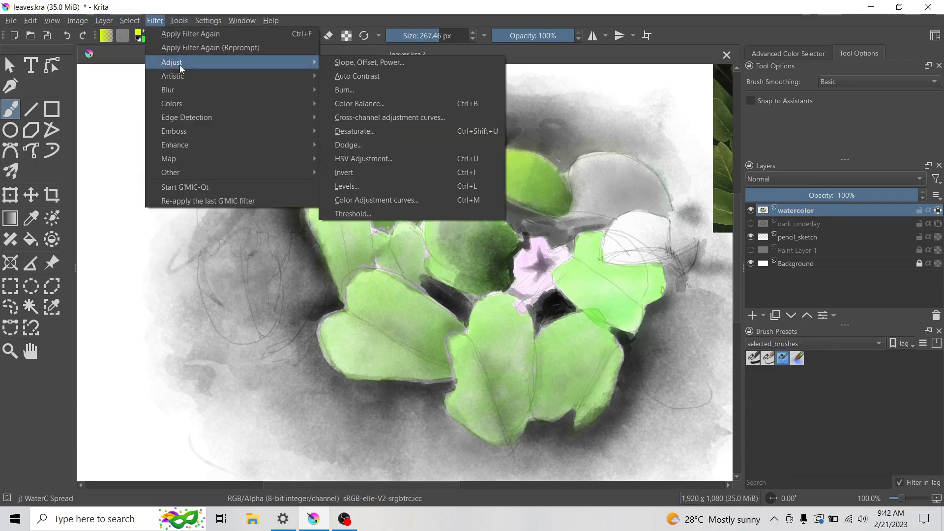
{"action": "left_click", "coordinate": [441, 170]}
- Choose a new green and paint over the leaf above the flower and the leaf to its left
{"action": "key", "text": "Tab"}
{"action": "right_click", "coordinate": [582, 209]}
{"action": "left_click", "coordinate": [599, 182]}
{"action": "left_click", "coordinate": [585, 197]}
{"action": "mouse_move", "coordinate": [476, 151]}
{"action": "left_mouse_down"}
{"action": "mouse_move", "coordinate": [483, 133]}
{"action": "mouse_move", "coordinate": [435, 111]}
{"action": "mouse_move", "coordinate": [453, 166]}
{"action": "mouse_move", "coordinate": [446, 160]}
{"action": "mouse_move", "coordinate": [433, 116]}
{"action": "mouse_move", "coordinate": [419, 119]}
{"action": "mouse_move", "coordinate": [443, 110]}
{"action": "mouse_move", "coordinate": [421, 138]}
{"action": "mouse_move", "coordinate": [462, 102]}
{"action": "left_mouse_up"}
{"action": "right_click", "coordinate": [508, 188]}
{"action": "left_click", "coordinate": [446, 194]}
{"action": "mouse_move", "coordinate": [386, 160]}
{"action": "left_mouse_down"}
{"action": "mouse_move", "coordinate": [373, 216]}
{"action": "mouse_move", "coordinate": [463, 285]}
{"action": "mouse_move", "coordinate": [266, 152]}
{"action": "mouse_move", "coordinate": [327, 123]}
{"action": "mouse_move", "coordinate": [464, 138]}
{"action": "left_mouse_up"}
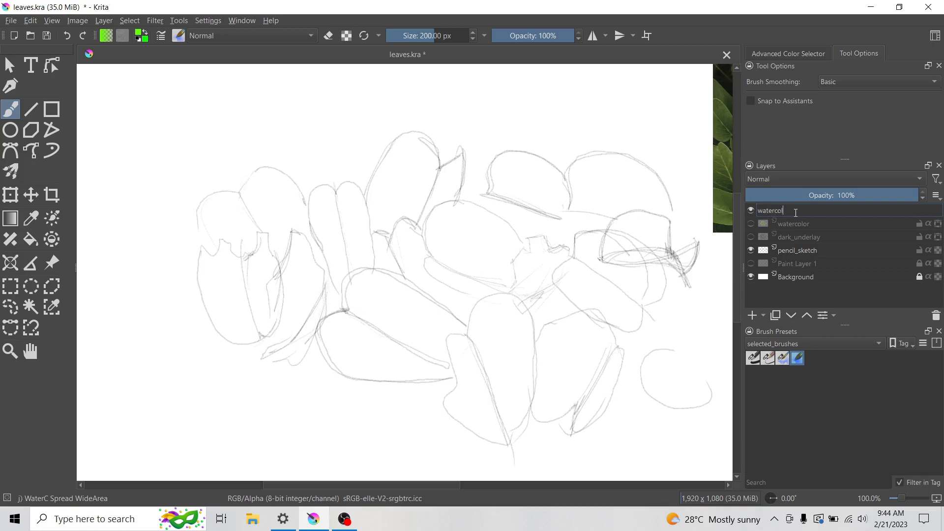
- Confirm the new top layer's name and wash the leaf left of the flower in yellow-green with WaterC Spread WideArea at 200 px
{"action": "key", "text": "Return"}
{"action": "key", "text": "Tab"}
{"action": "right_click", "coordinate": [527, 262]}
{"action": "left_click", "coordinate": [537, 269]}
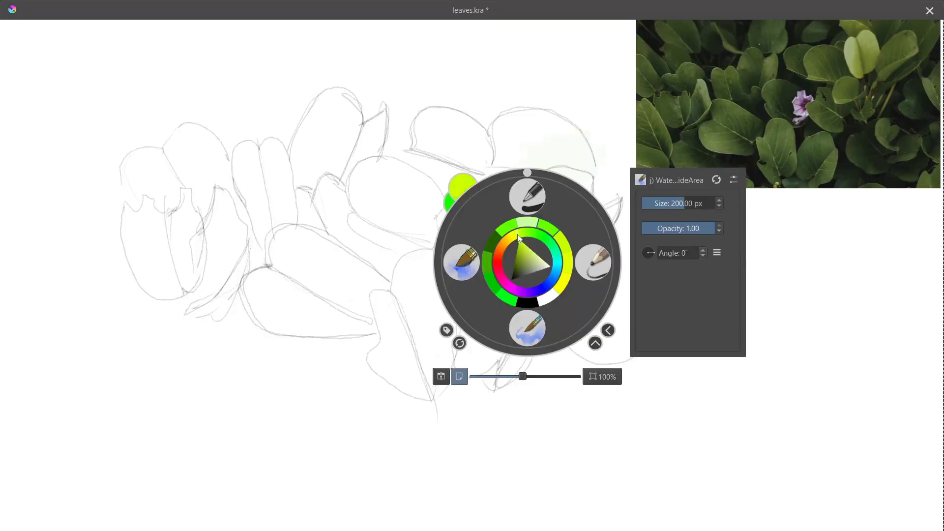
{"action": "left_click", "coordinate": [427, 119]}
{"action": "mouse_move", "coordinate": [349, 186]}
{"action": "left_mouse_down"}
{"action": "mouse_move", "coordinate": [365, 202]}
{"action": "mouse_move", "coordinate": [360, 219]}
{"action": "left_mouse_up"}
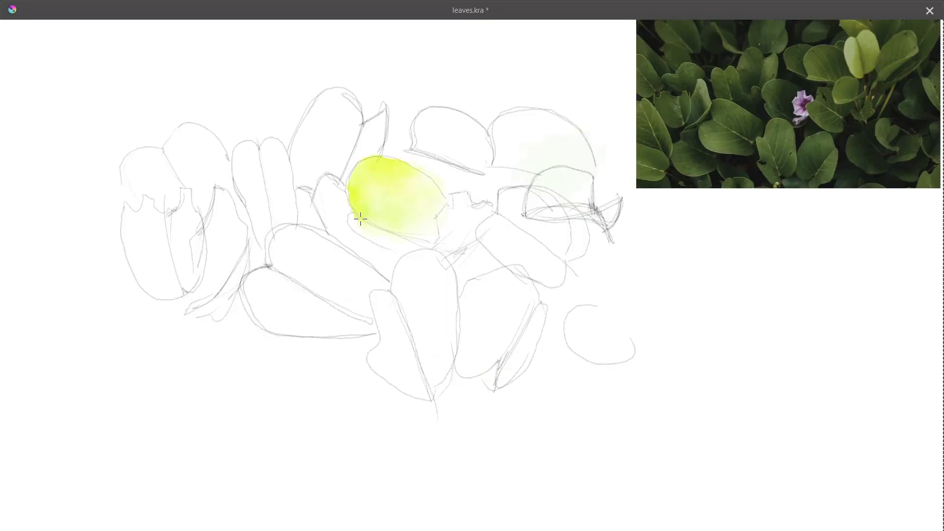
- Paint the leaves above and upper right of the flower, plus the narrow upper-left leaf, in yellow-green
{"action": "mouse_move", "coordinate": [556, 173]}
{"action": "left_mouse_down"}
{"action": "mouse_move", "coordinate": [580, 204]}
{"action": "mouse_move", "coordinate": [584, 184]}
{"action": "mouse_move", "coordinate": [546, 182]}
{"action": "left_mouse_up"}
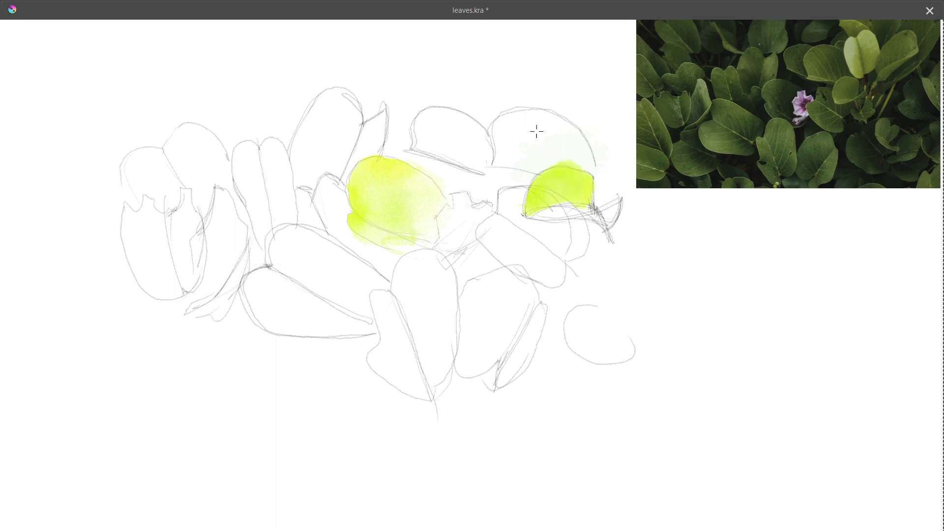
{"action": "mouse_move", "coordinate": [494, 129]}
{"action": "left_mouse_down"}
{"action": "mouse_move", "coordinate": [504, 152]}
{"action": "mouse_move", "coordinate": [518, 163]}
{"action": "mouse_move", "coordinate": [532, 127]}
{"action": "left_mouse_up"}
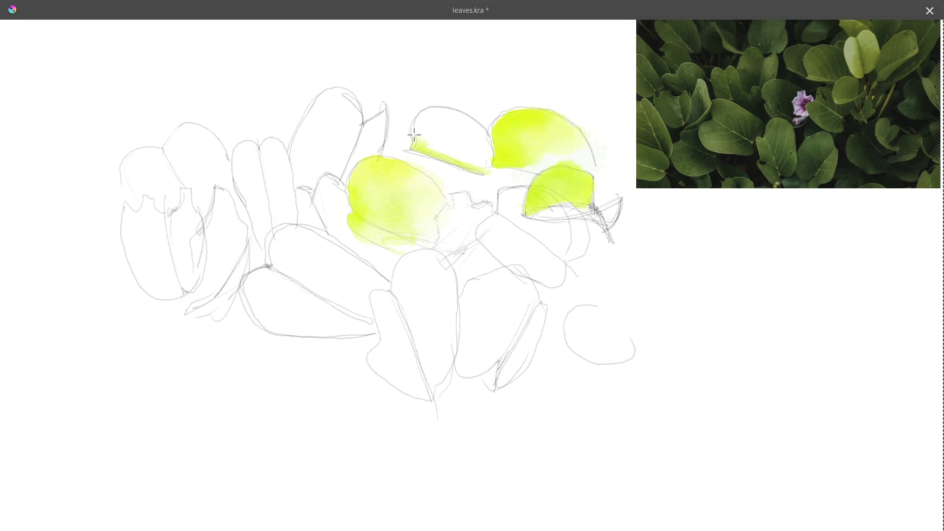
{"action": "mouse_move", "coordinate": [414, 134]}
{"action": "left_mouse_down"}
{"action": "mouse_move", "coordinate": [472, 134]}
{"action": "mouse_move", "coordinate": [458, 118]}
{"action": "left_mouse_up"}
{"action": "left_click_drag", "start_coordinate": [369, 123], "coordinate": [348, 168]}
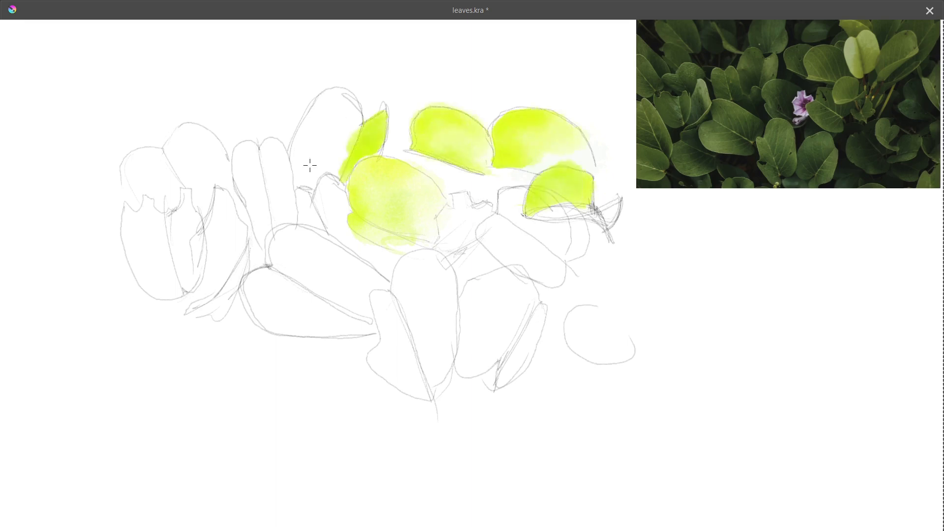
- Wash yellow-green over the left and lower leaves, the leaf right of the flower and the tall upper-left leaf
{"action": "mouse_move", "coordinate": [325, 212]}
{"action": "left_mouse_down"}
{"action": "mouse_move", "coordinate": [261, 168]}
{"action": "mouse_move", "coordinate": [291, 204]}
{"action": "mouse_move", "coordinate": [297, 276]}
{"action": "mouse_move", "coordinate": [364, 280]}
{"action": "left_mouse_up"}
{"action": "mouse_move", "coordinate": [431, 299]}
{"action": "left_mouse_down"}
{"action": "mouse_move", "coordinate": [401, 315]}
{"action": "mouse_move", "coordinate": [389, 364]}
{"action": "left_mouse_up"}
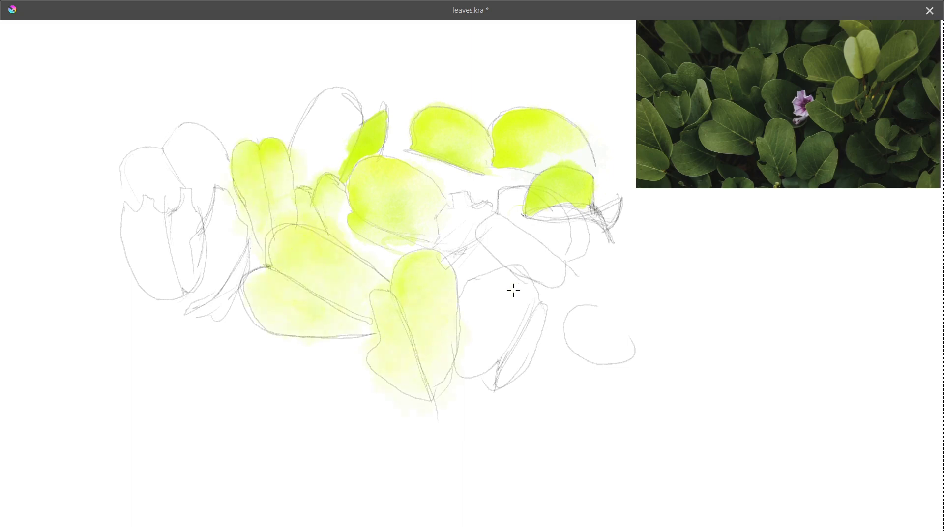
{"action": "mouse_move", "coordinate": [512, 289]}
{"action": "left_mouse_down"}
{"action": "mouse_move", "coordinate": [477, 285]}
{"action": "mouse_move", "coordinate": [536, 304]}
{"action": "mouse_move", "coordinate": [470, 361]}
{"action": "left_mouse_up"}
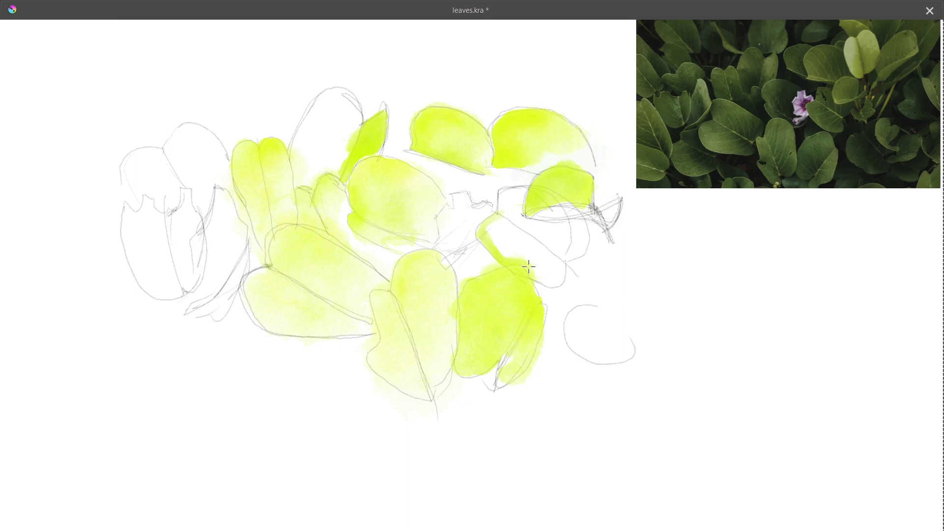
{"action": "mouse_move", "coordinate": [529, 266]}
{"action": "left_mouse_down"}
{"action": "mouse_move", "coordinate": [490, 217]}
{"action": "mouse_move", "coordinate": [576, 224]}
{"action": "mouse_move", "coordinate": [505, 209]}
{"action": "left_mouse_up"}
{"action": "left_click_drag", "start_coordinate": [310, 113], "coordinate": [344, 168]}
- Choose a dark green and shade the lower edges of the two leaves above the flower and of the leaf to its left
{"action": "right_click", "coordinate": [463, 308]}
{"action": "left_click", "coordinate": [483, 317]}
{"action": "left_click", "coordinate": [431, 139]}
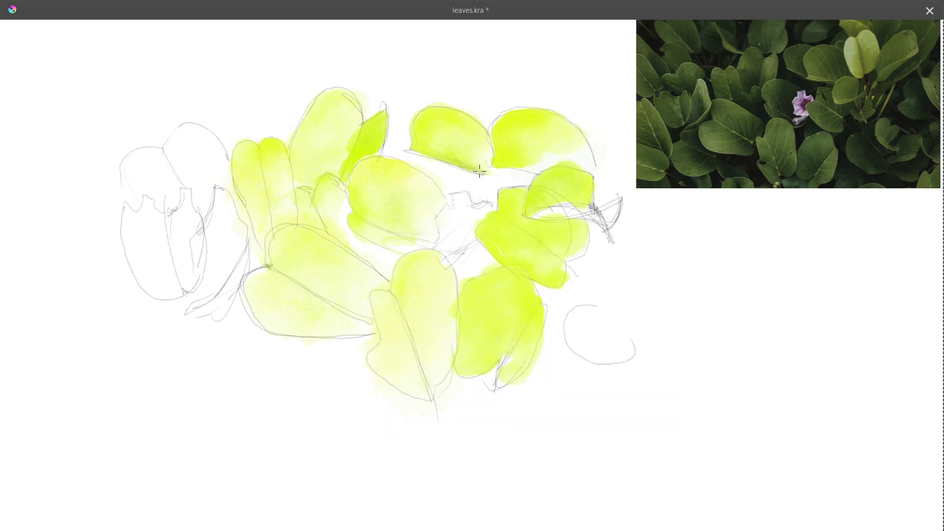
{"action": "mouse_move", "coordinate": [485, 155]}
{"action": "left_mouse_down"}
{"action": "mouse_move", "coordinate": [436, 161]}
{"action": "mouse_move", "coordinate": [423, 150]}
{"action": "left_mouse_up"}
{"action": "key", "text": "ctrl+z"}
{"action": "right_click", "coordinate": [503, 191]}
{"action": "left_click", "coordinate": [461, 145]}
{"action": "mouse_move", "coordinate": [548, 165]}
{"action": "left_mouse_down"}
{"action": "mouse_move", "coordinate": [588, 168]}
{"action": "mouse_move", "coordinate": [521, 152]}
{"action": "mouse_move", "coordinate": [605, 161]}
{"action": "left_mouse_up"}
{"action": "mouse_move", "coordinate": [426, 243]}
{"action": "left_mouse_down"}
{"action": "mouse_move", "coordinate": [432, 204]}
{"action": "mouse_move", "coordinate": [424, 233]}
{"action": "mouse_move", "coordinate": [411, 209]}
{"action": "mouse_move", "coordinate": [393, 236]}
{"action": "mouse_move", "coordinate": [374, 211]}
{"action": "left_mouse_up"}
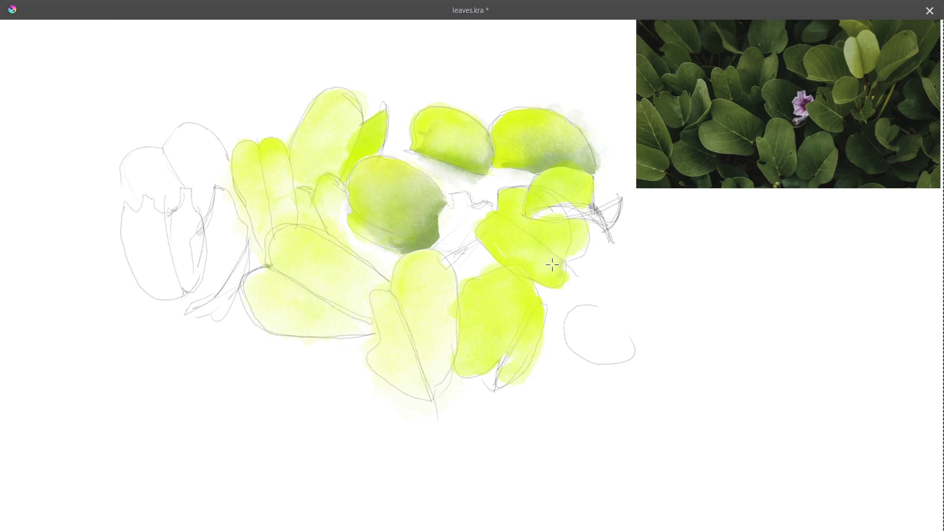
- Shade the leaves right of the flower in dark green, including the small pointed leaf tip at the far right
{"action": "mouse_move", "coordinate": [570, 260]}
{"action": "left_mouse_down"}
{"action": "mouse_move", "coordinate": [553, 264]}
{"action": "mouse_move", "coordinate": [540, 246]}
{"action": "left_mouse_up"}
{"action": "mouse_move", "coordinate": [585, 204]}
{"action": "left_mouse_down"}
{"action": "mouse_move", "coordinate": [576, 189]}
{"action": "mouse_move", "coordinate": [588, 196]}
{"action": "left_mouse_up"}
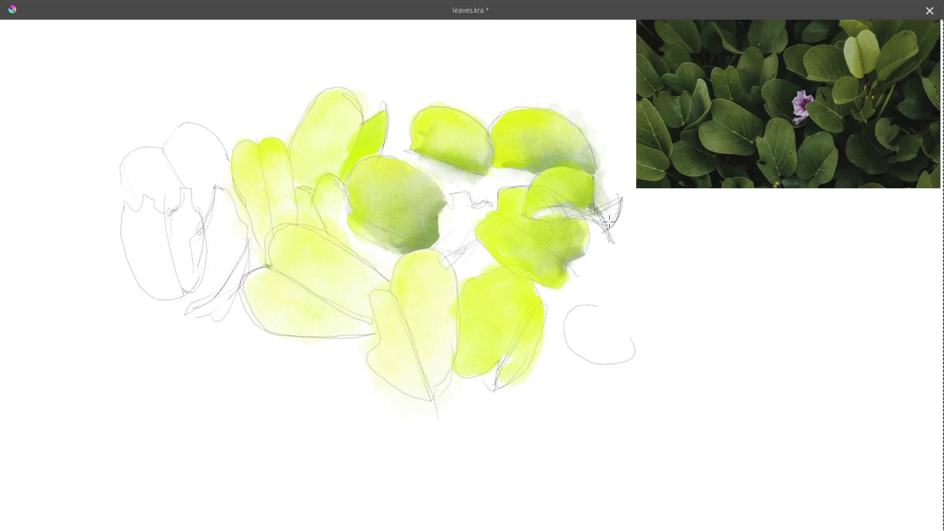
{"action": "key", "text": "Tab"}
{"action": "right_click", "coordinate": [701, 258]}
{"action": "key", "text": "Tab"}
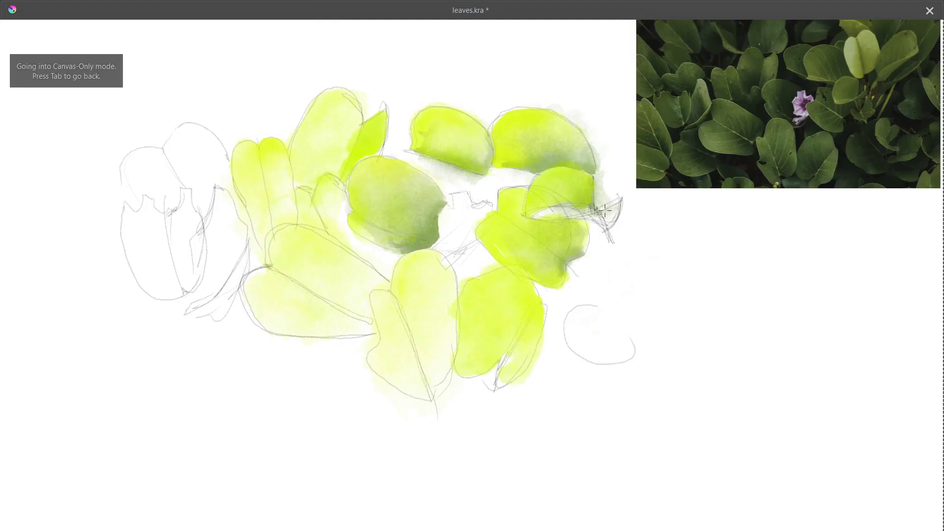
{"action": "left_click_drag", "start_coordinate": [605, 210], "coordinate": [602, 219]}
- Resize the WaterC Spread brush and shade the midribs and lower ends of the two bottom leaves in dark green
{"action": "right_click", "coordinate": [414, 352]}
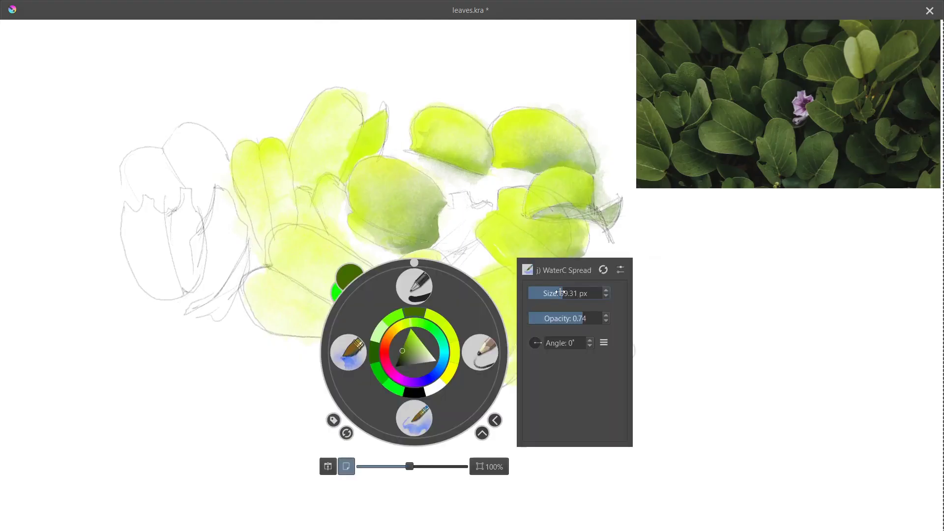
{"action": "mouse_move", "coordinate": [431, 396]}
{"action": "left_mouse_down"}
{"action": "mouse_move", "coordinate": [392, 293]}
{"action": "mouse_move", "coordinate": [435, 358]}
{"action": "left_mouse_up"}
{"action": "mouse_move", "coordinate": [429, 390]}
{"action": "left_mouse_down"}
{"action": "mouse_move", "coordinate": [385, 373]}
{"action": "mouse_move", "coordinate": [393, 358]}
{"action": "left_mouse_up"}
{"action": "mouse_move", "coordinate": [468, 369]}
{"action": "left_mouse_down"}
{"action": "mouse_move", "coordinate": [516, 319]}
{"action": "mouse_move", "coordinate": [472, 369]}
{"action": "mouse_move", "coordinate": [508, 302]}
{"action": "mouse_move", "coordinate": [526, 347]}
{"action": "left_mouse_up"}
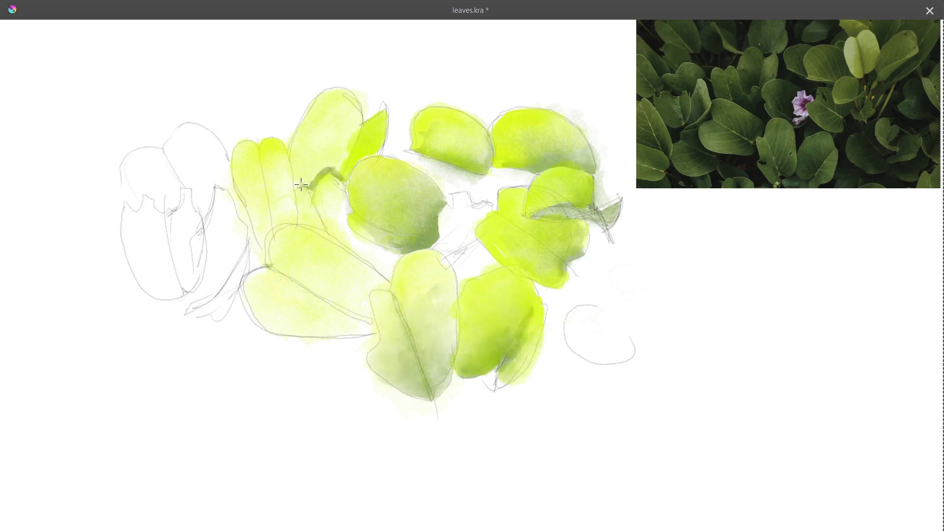
- Shade the tall upper-left leaf, the paired leaf beside it and the small leaves between them in dark green
{"action": "mouse_move", "coordinate": [345, 152]}
{"action": "left_mouse_down"}
{"action": "mouse_move", "coordinate": [329, 168]}
{"action": "mouse_move", "coordinate": [367, 144]}
{"action": "left_mouse_up"}
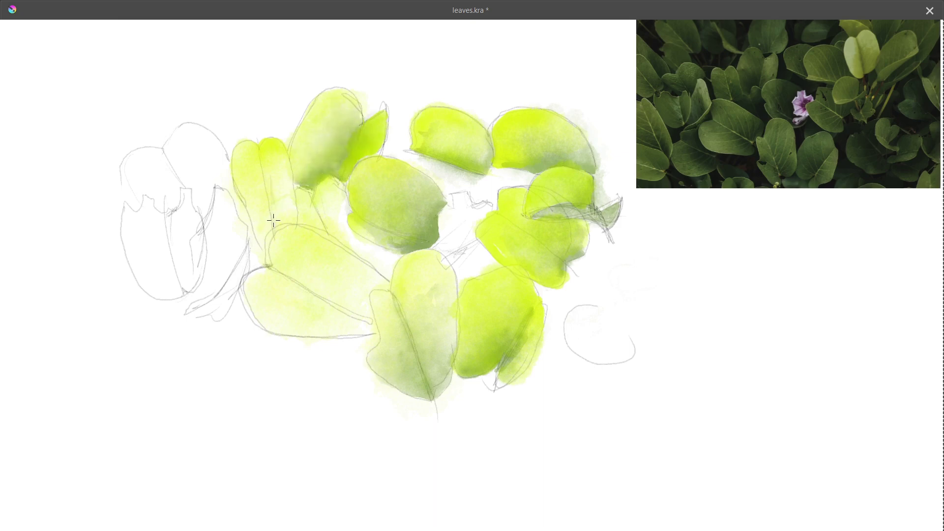
{"action": "left_click_drag", "start_coordinate": [289, 211], "coordinate": [271, 153]}
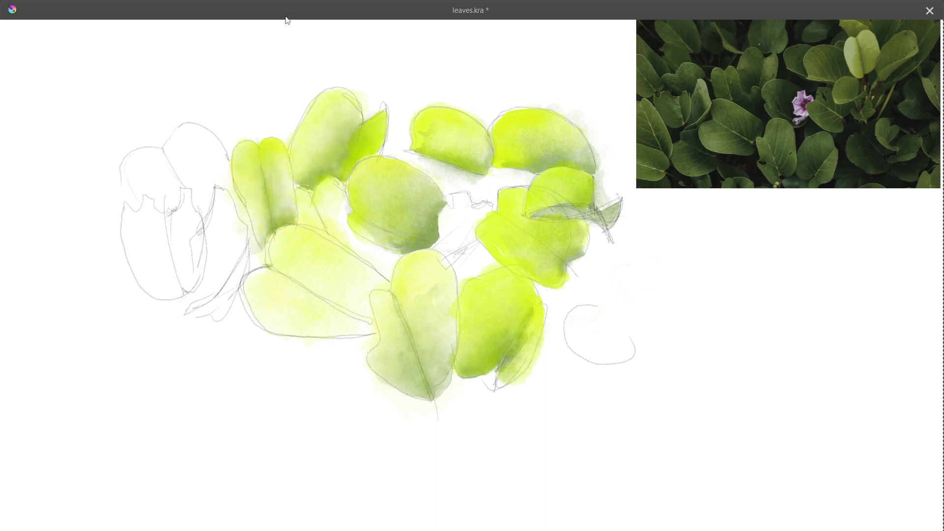
{"action": "mouse_move", "coordinate": [278, 213]}
{"action": "left_mouse_down"}
{"action": "mouse_move", "coordinate": [270, 145]}
{"action": "mouse_move", "coordinate": [287, 197]}
{"action": "mouse_move", "coordinate": [324, 196]}
{"action": "left_mouse_up"}
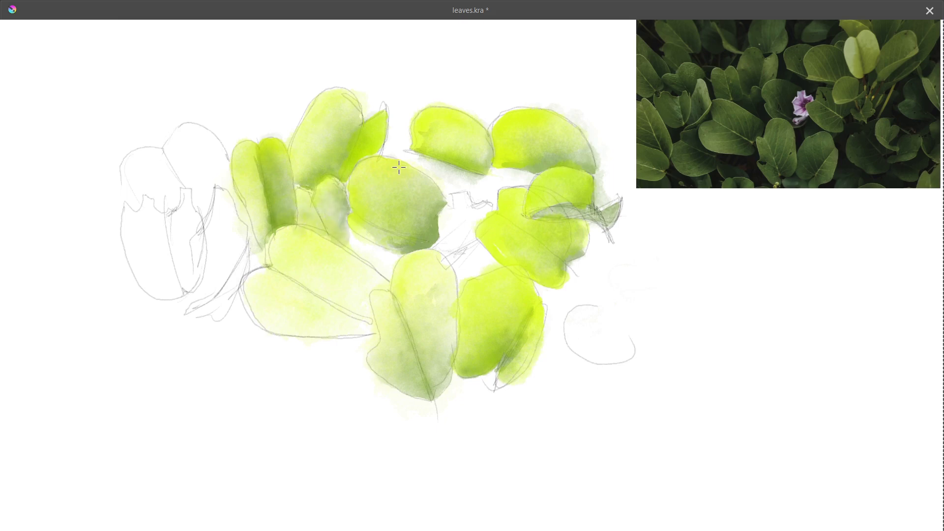
- Shade both halves of the large lower-left leaf in dark green, strongest along its midrib and lower edge
{"action": "mouse_move", "coordinate": [284, 268]}
{"action": "left_mouse_down"}
{"action": "mouse_move", "coordinate": [353, 306]}
{"action": "mouse_move", "coordinate": [371, 286]}
{"action": "mouse_move", "coordinate": [339, 278]}
{"action": "mouse_move", "coordinate": [343, 296]}
{"action": "mouse_move", "coordinate": [339, 252]}
{"action": "left_mouse_up"}
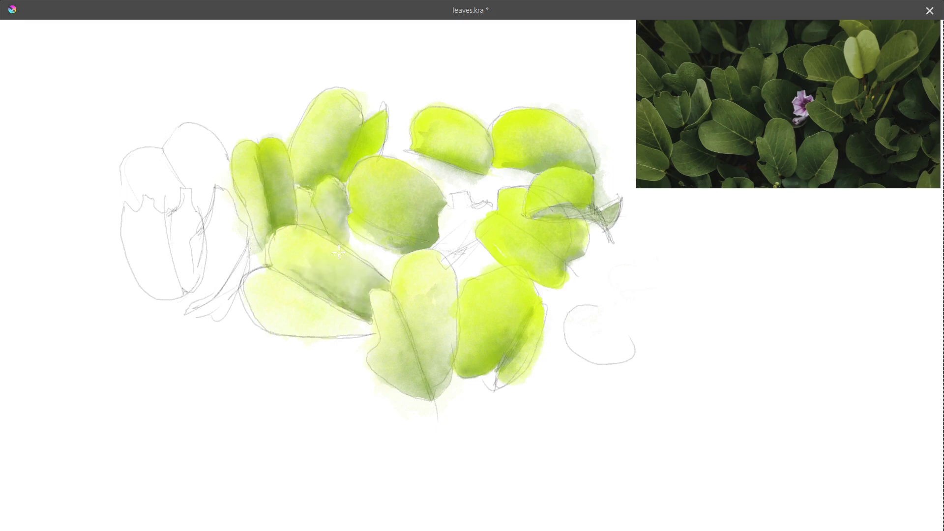
{"action": "left_click_drag", "start_coordinate": [345, 330], "coordinate": [282, 270]}
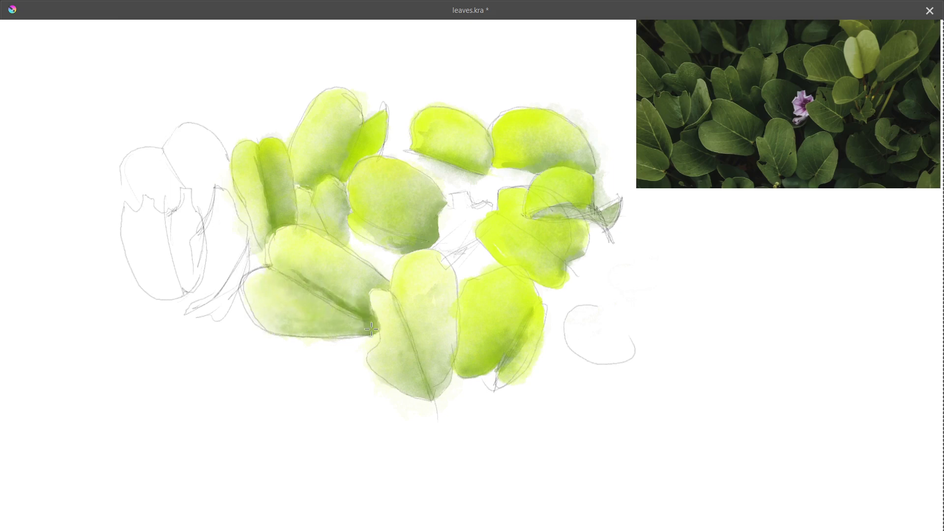
{"action": "mouse_move", "coordinate": [371, 328]}
{"action": "left_mouse_down"}
{"action": "mouse_move", "coordinate": [354, 301]}
{"action": "mouse_move", "coordinate": [292, 318]}
{"action": "mouse_move", "coordinate": [306, 255]}
{"action": "mouse_move", "coordinate": [275, 250]}
{"action": "left_mouse_up"}
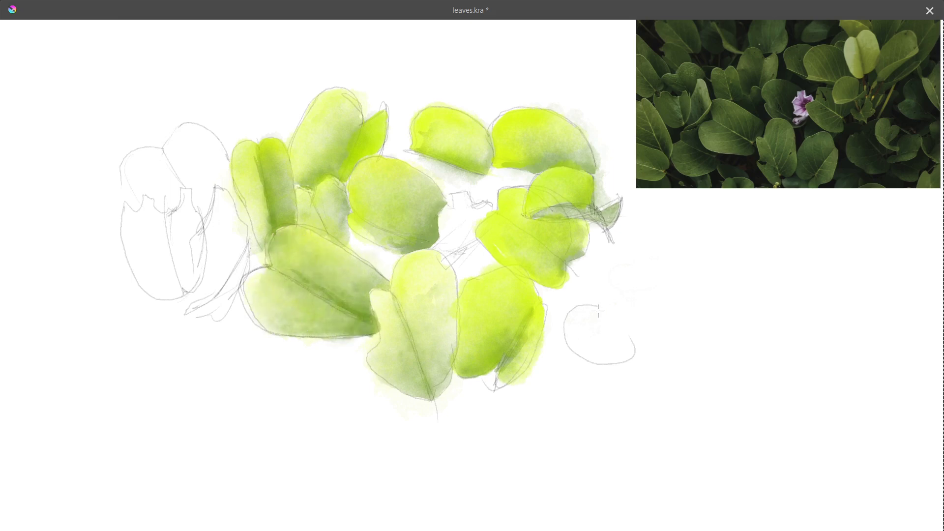
- Paint the small round leaf at the lower right in yellow-green and shade its right side with dark green
{"action": "mouse_move", "coordinate": [598, 311]}
{"action": "left_mouse_down"}
{"action": "mouse_move", "coordinate": [614, 349]}
{"action": "mouse_move", "coordinate": [571, 317]}
{"action": "left_mouse_up"}
{"action": "right_click", "coordinate": [598, 327]}
{"action": "left_click", "coordinate": [583, 301]}
{"action": "right_click", "coordinate": [594, 308]}
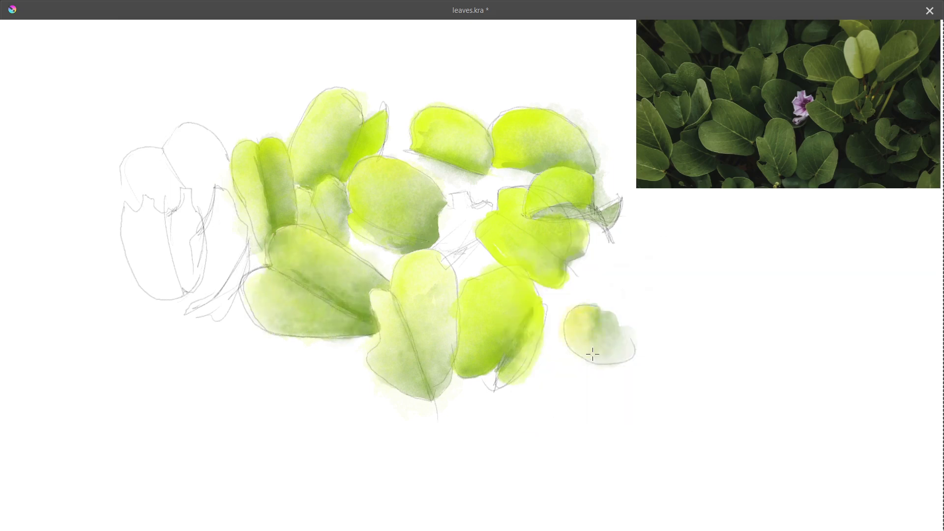
- Paint the flower beside the central leaves in magenta, with stronger colour at its centre and along the petal lines
{"action": "right_click", "coordinate": [462, 274]}
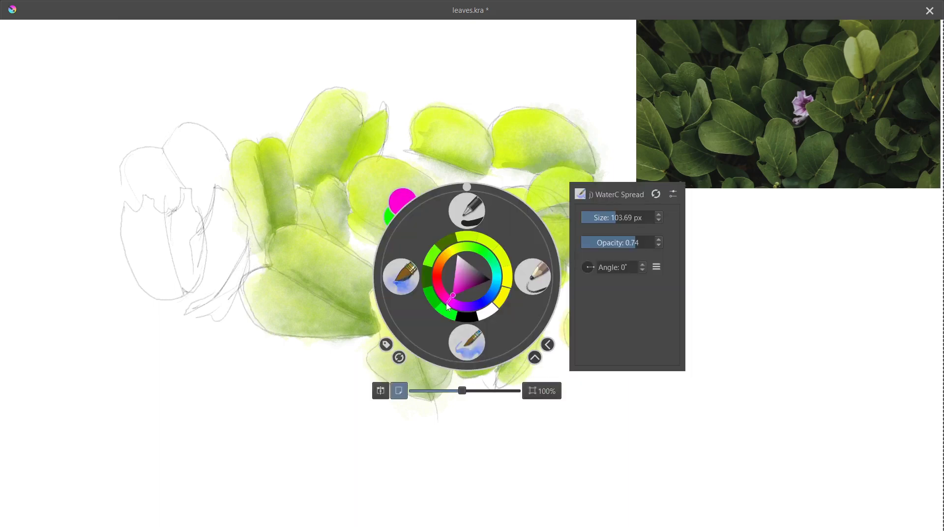
{"action": "left_click", "coordinate": [401, 201]}
{"action": "mouse_move", "coordinate": [460, 194]}
{"action": "left_mouse_down"}
{"action": "mouse_move", "coordinate": [458, 214]}
{"action": "mouse_move", "coordinate": [445, 219]}
{"action": "mouse_move", "coordinate": [446, 258]}
{"action": "mouse_move", "coordinate": [470, 240]}
{"action": "mouse_move", "coordinate": [470, 222]}
{"action": "mouse_move", "coordinate": [454, 221]}
{"action": "mouse_move", "coordinate": [476, 216]}
{"action": "left_mouse_up"}
{"action": "right_click", "coordinate": [573, 237]}
{"action": "left_click", "coordinate": [461, 196]}
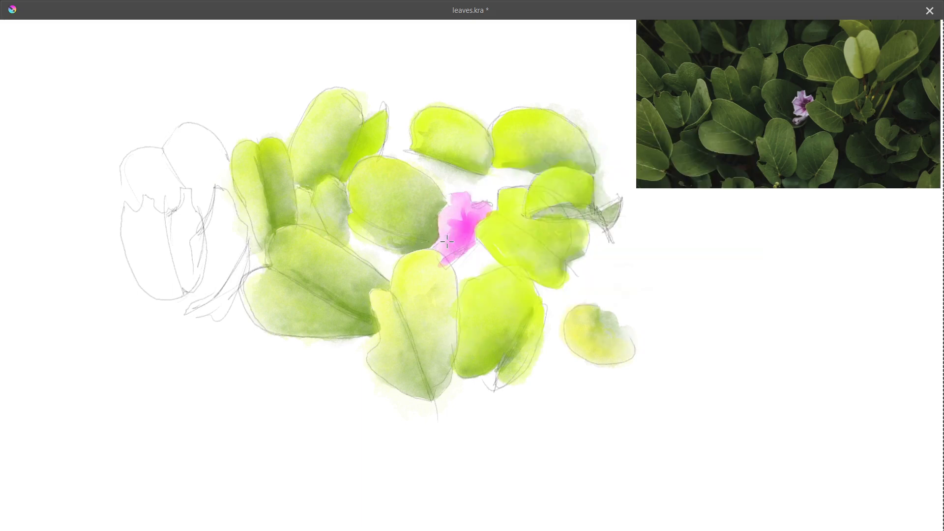
{"action": "right_click", "coordinate": [528, 268]}
{"action": "left_click", "coordinate": [470, 185]}
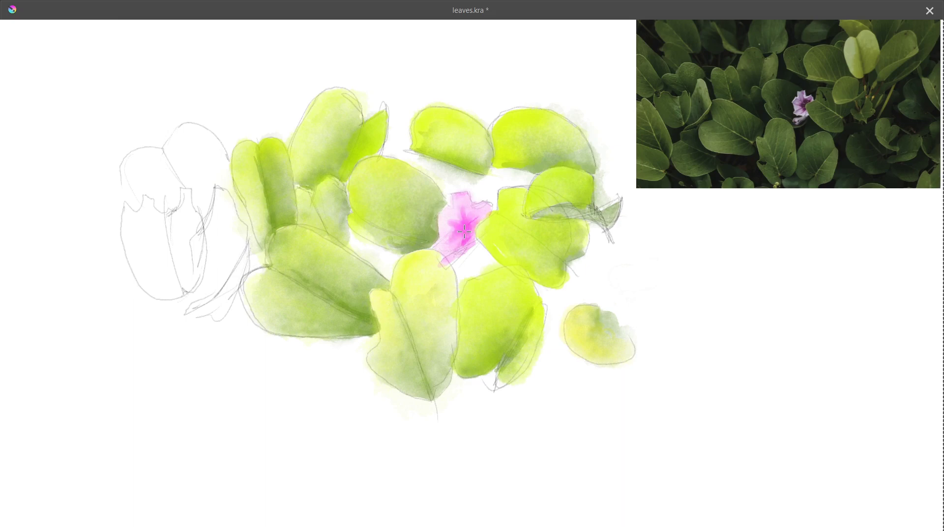
- Add a paint layer named background and place it beneath watercolor_try_2
{"action": "key", "text": "Tab"}
{"action": "left_click", "coordinate": [753, 315]}
{"action": "double_click", "coordinate": [791, 210]}
{"action": "type", "text": "background"}
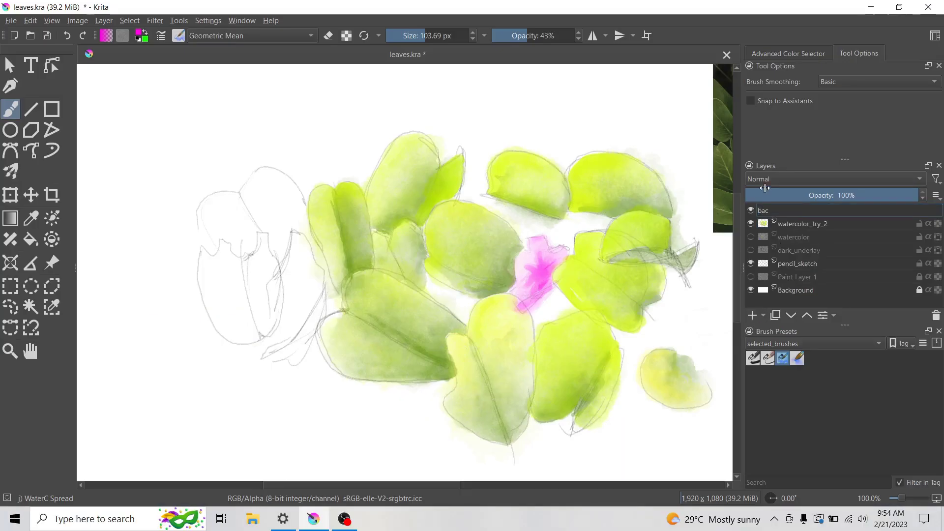
{"action": "key", "text": "Return"}
{"action": "left_click_drag", "start_coordinate": [798, 209], "coordinate": [797, 229]}
{"action": "key", "text": "Tab"}
- Paint dark green background with the WaterC Spread brush above the flower and in the gaps between the upper leaves
{"action": "right_click", "coordinate": [491, 188]}
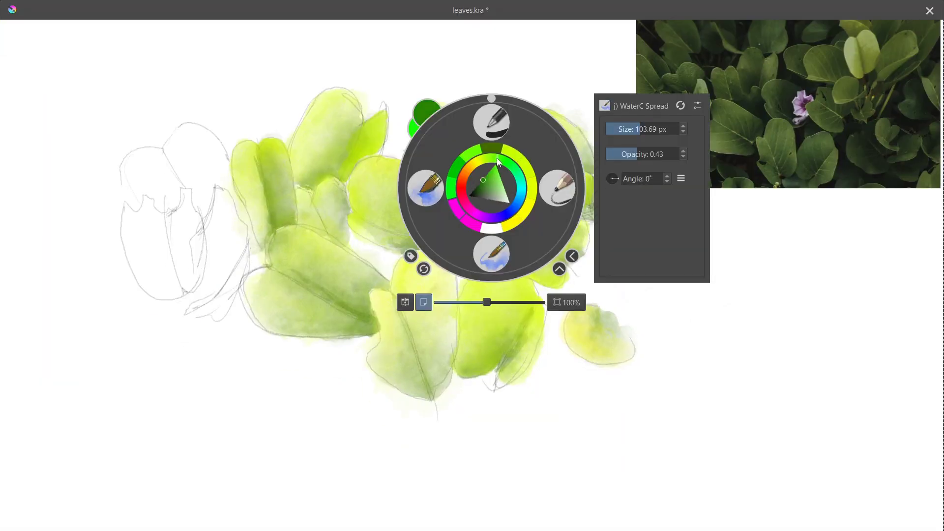
{"action": "right_click", "coordinate": [526, 200]}
{"action": "mouse_move", "coordinate": [471, 191]}
{"action": "left_mouse_down"}
{"action": "mouse_move", "coordinate": [393, 153]}
{"action": "mouse_move", "coordinate": [391, 106]}
{"action": "mouse_move", "coordinate": [405, 132]}
{"action": "mouse_move", "coordinate": [463, 78]}
{"action": "mouse_move", "coordinate": [229, 84]}
{"action": "left_mouse_up"}
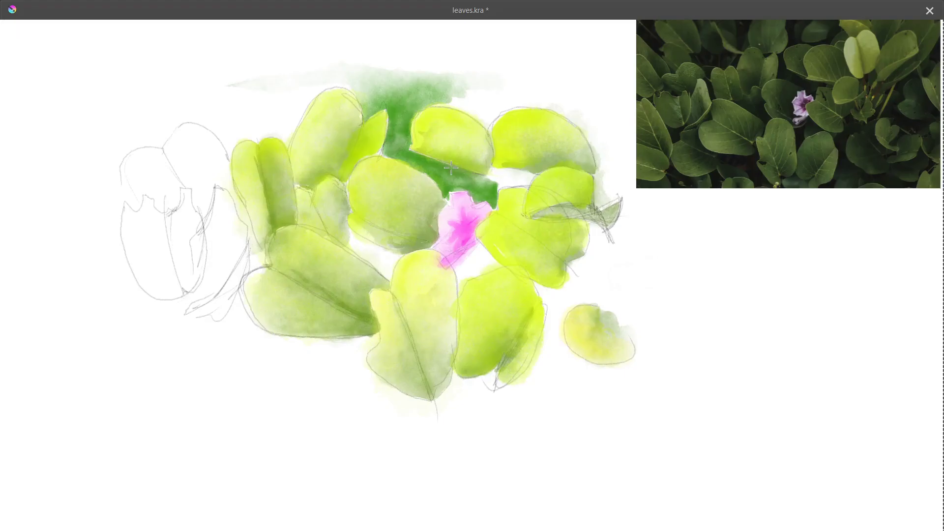
{"action": "left_click_drag", "start_coordinate": [531, 175], "coordinate": [455, 181]}
- Fill the gaps around the flower with green and spread a soft green wash around the outer edges of the leaves
{"action": "mouse_move", "coordinate": [351, 233]}
{"action": "left_mouse_down"}
{"action": "mouse_move", "coordinate": [394, 253]}
{"action": "mouse_move", "coordinate": [371, 248]}
{"action": "mouse_move", "coordinate": [393, 273]}
{"action": "left_mouse_up"}
{"action": "mouse_move", "coordinate": [477, 250]}
{"action": "left_mouse_down"}
{"action": "mouse_move", "coordinate": [462, 278]}
{"action": "mouse_move", "coordinate": [490, 249]}
{"action": "left_mouse_up"}
{"action": "mouse_move", "coordinate": [597, 212]}
{"action": "left_mouse_down"}
{"action": "mouse_move", "coordinate": [625, 157]}
{"action": "mouse_move", "coordinate": [607, 254]}
{"action": "mouse_move", "coordinate": [540, 287]}
{"action": "mouse_move", "coordinate": [607, 283]}
{"action": "mouse_move", "coordinate": [610, 265]}
{"action": "mouse_move", "coordinate": [586, 294]}
{"action": "left_mouse_up"}
{"action": "mouse_move", "coordinate": [430, 404]}
{"action": "left_mouse_down"}
{"action": "mouse_move", "coordinate": [442, 411]}
{"action": "mouse_move", "coordinate": [516, 379]}
{"action": "mouse_move", "coordinate": [418, 432]}
{"action": "mouse_move", "coordinate": [601, 390]}
{"action": "mouse_move", "coordinate": [610, 344]}
{"action": "mouse_move", "coordinate": [618, 438]}
{"action": "mouse_move", "coordinate": [335, 456]}
{"action": "left_mouse_up"}
{"action": "mouse_move", "coordinate": [236, 290]}
{"action": "left_mouse_down"}
{"action": "mouse_move", "coordinate": [224, 260]}
{"action": "mouse_move", "coordinate": [216, 285]}
{"action": "mouse_move", "coordinate": [263, 378]}
{"action": "mouse_move", "coordinate": [445, 374]}
{"action": "left_mouse_up"}
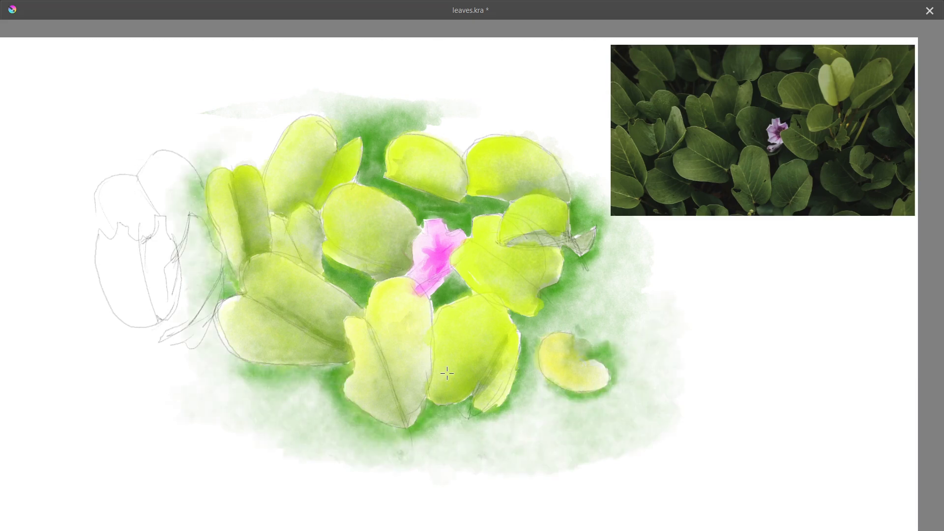
- Add a dark spot below the large lower-left leaf, deepen the gaps by the flower and extend the wash above the upper-right leaves
{"action": "left_click_drag", "start_coordinate": [294, 388], "coordinate": [327, 398]}
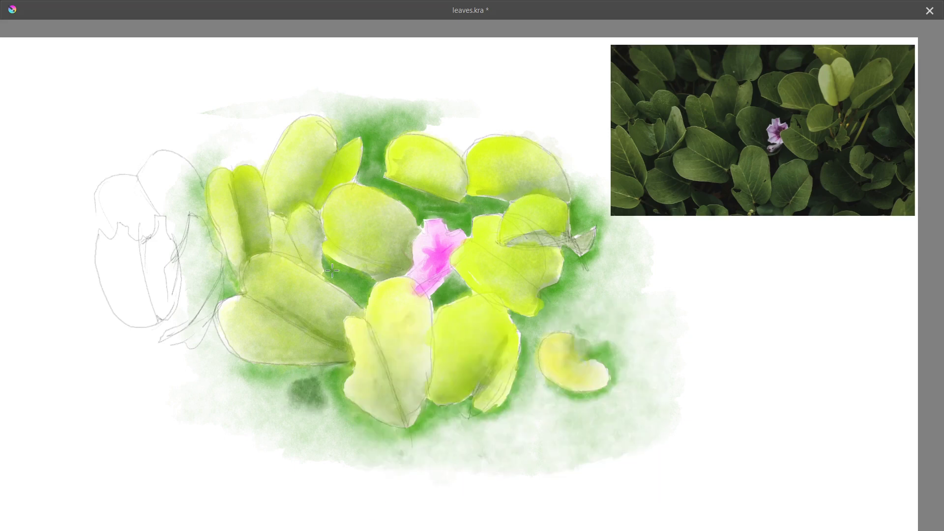
{"action": "left_click_drag", "start_coordinate": [534, 333], "coordinate": [532, 392]}
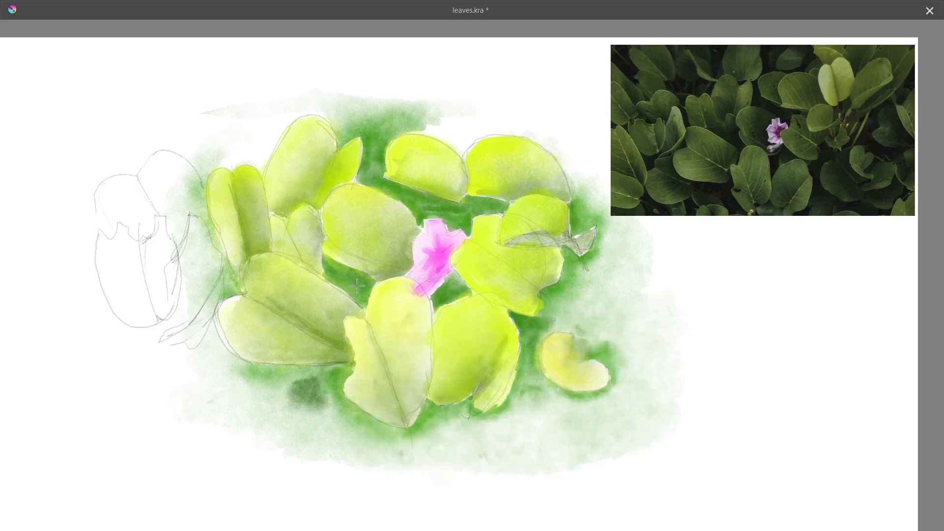
{"action": "key", "text": "Tab"}
{"action": "key", "text": "Tab"}
{"action": "left_click_drag", "start_coordinate": [329, 263], "coordinate": [366, 294]}
{"action": "left_click_drag", "start_coordinate": [438, 300], "coordinate": [463, 283]}
{"action": "mouse_move", "coordinate": [364, 165]}
{"action": "left_mouse_down"}
{"action": "mouse_move", "coordinate": [443, 212]}
{"action": "mouse_move", "coordinate": [487, 212]}
{"action": "left_mouse_up"}
{"action": "mouse_move", "coordinate": [416, 129]}
{"action": "left_mouse_down"}
{"action": "mouse_move", "coordinate": [558, 148]}
{"action": "mouse_move", "coordinate": [600, 124]}
{"action": "mouse_move", "coordinate": [585, 196]}
{"action": "left_mouse_up"}
- Hide the pencil_sketch layer, move the reference image upward and return to the brush
{"action": "key", "text": "Tab"}
{"action": "left_click", "coordinate": [751, 263]}
{"action": "left_click", "coordinate": [51, 262]}
{"action": "left_click_drag", "start_coordinate": [694, 208], "coordinate": [722, 132]}
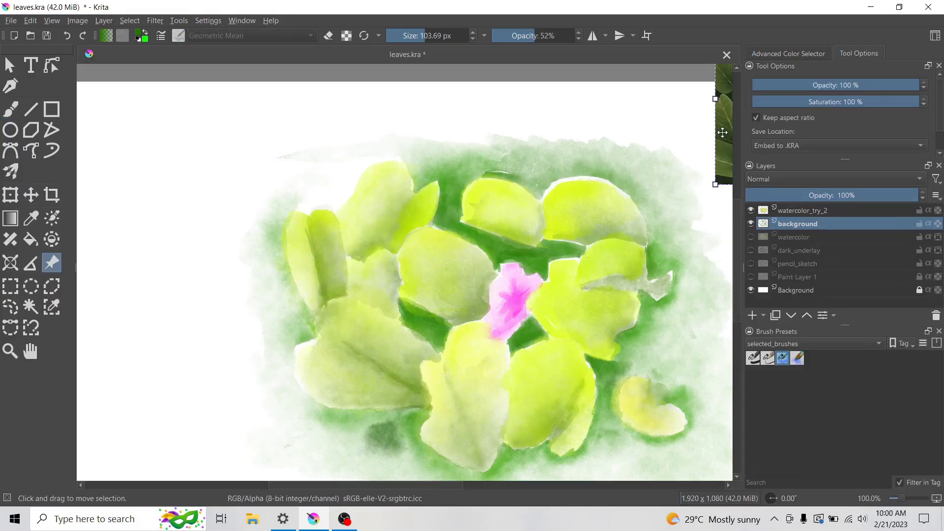
{"action": "key", "text": "Tab"}
{"action": "key", "text": "b"}
- Glaze brighter green over the upper-right leaves and the round leaf beside the flower with the WaterC wide-area brush
{"action": "right_click", "coordinate": [512, 258]}
{"action": "left_click", "coordinate": [529, 223]}
{"action": "key", "text": "Tab"}
{"action": "key", "text": "Tab"}
{"action": "right_click", "coordinate": [521, 243]}
{"action": "right_click", "coordinate": [514, 232]}
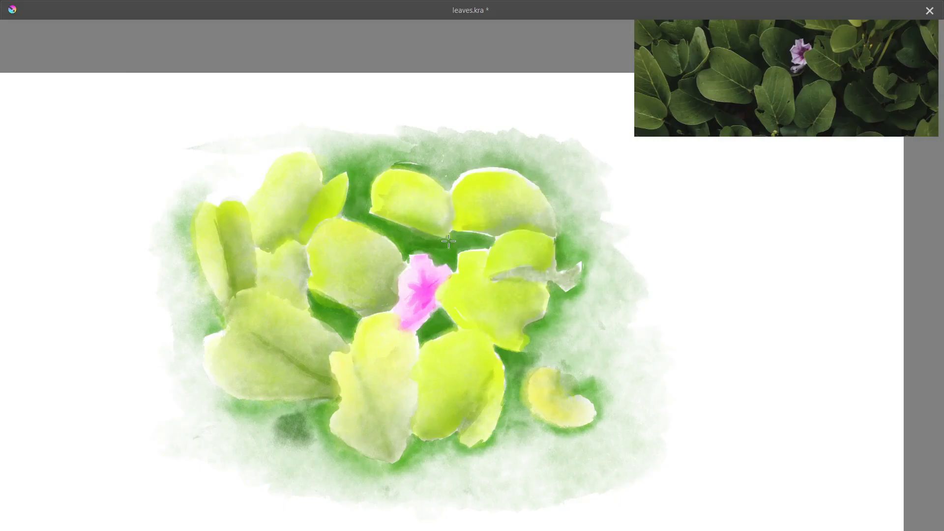
{"action": "left_click_drag", "start_coordinate": [476, 240], "coordinate": [491, 265]}
{"action": "right_click", "coordinate": [636, 299]}
{"action": "right_click", "coordinate": [621, 287]}
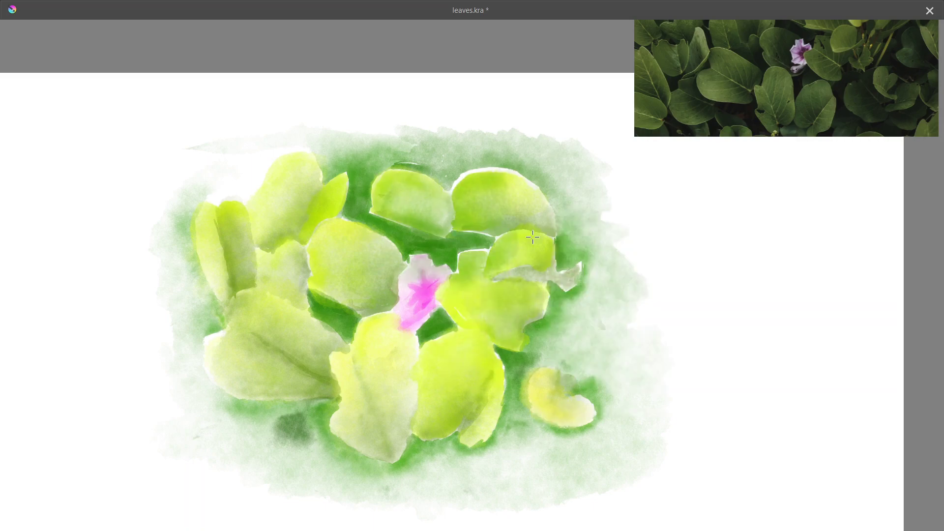
{"action": "mouse_move", "coordinate": [541, 246]}
{"action": "left_mouse_down"}
{"action": "mouse_move", "coordinate": [506, 275]}
{"action": "mouse_move", "coordinate": [511, 195]}
{"action": "left_mouse_up"}
{"action": "left_click_drag", "start_coordinate": [374, 300], "coordinate": [334, 261]}
{"action": "left_click_drag", "start_coordinate": [364, 374], "coordinate": [352, 408]}
- Pick another green and glaze it lightly over the leaves below the flower and on the left side
{"action": "right_click", "coordinate": [507, 376]}
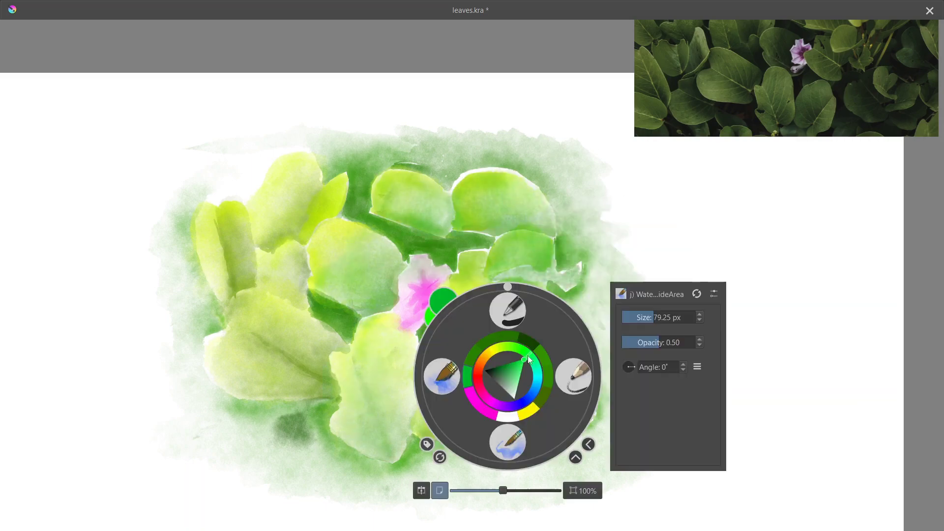
{"action": "left_click", "coordinate": [542, 369]}
{"action": "right_click", "coordinate": [507, 389]}
{"action": "right_click", "coordinate": [501, 399]}
{"action": "right_click", "coordinate": [501, 399]}
{"action": "left_click_drag", "start_coordinate": [501, 300], "coordinate": [443, 394]}
{"action": "left_click_drag", "start_coordinate": [270, 169], "coordinate": [327, 231]}
{"action": "left_click_drag", "start_coordinate": [318, 281], "coordinate": [270, 307]}
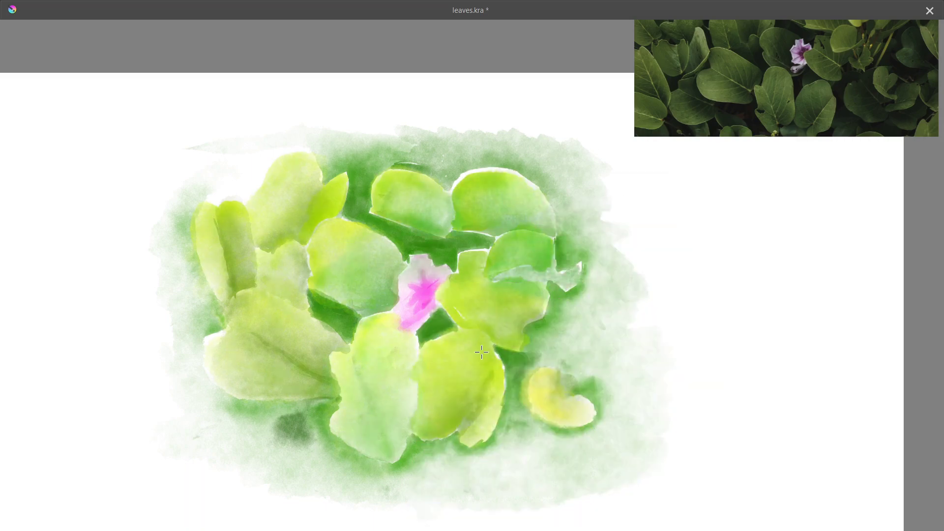
- Deepen the flower's centre with purple star-shaped strokes
{"action": "right_click", "coordinate": [487, 296]}
{"action": "scroll", "coordinate": [363, 350], "scroll_direction": "up", "scroll_amount": 2}
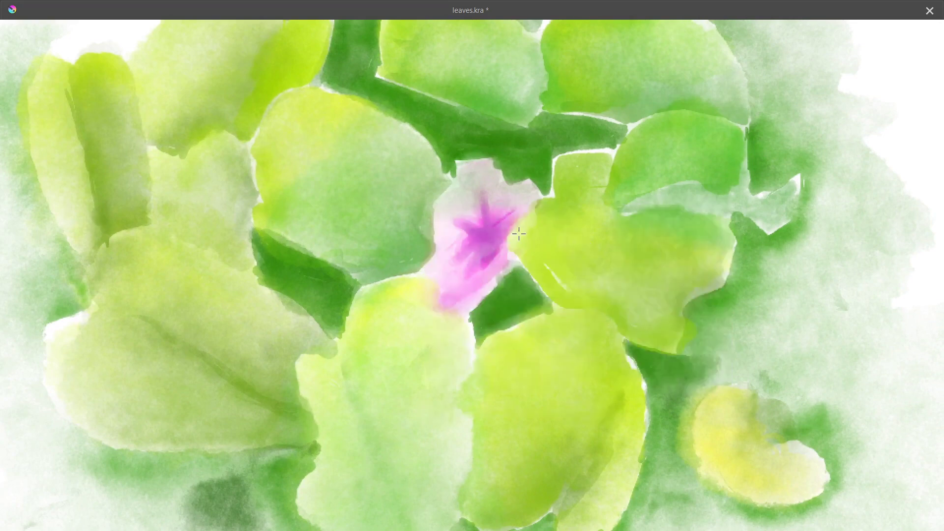
{"action": "right_click", "coordinate": [557, 280]}
{"action": "right_click", "coordinate": [572, 201]}
{"action": "right_click", "coordinate": [673, 287]}
{"action": "right_click", "coordinate": [567, 202]}
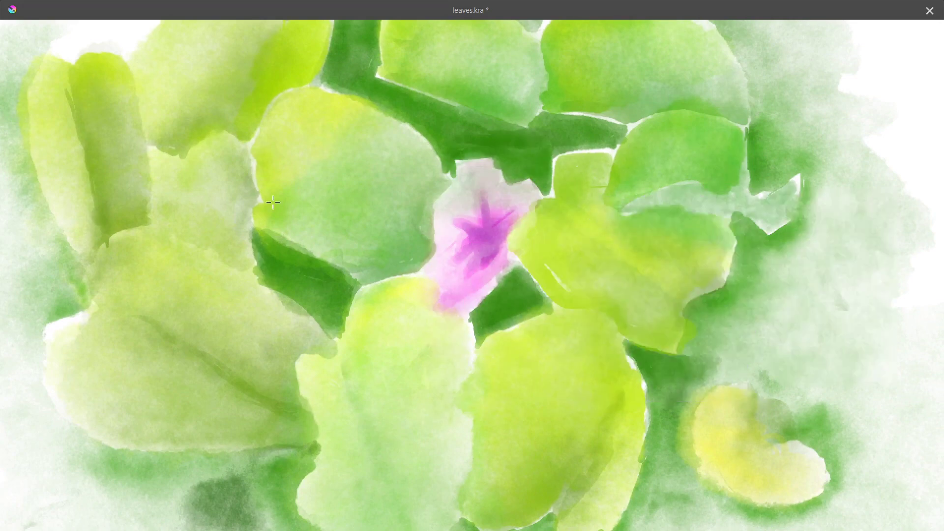
- Draw thin yellow midribs and fine veins on the leaves with the large 4B pencil brush
{"action": "right_click", "coordinate": [512, 274]}
{"action": "left_click", "coordinate": [342, 174]}
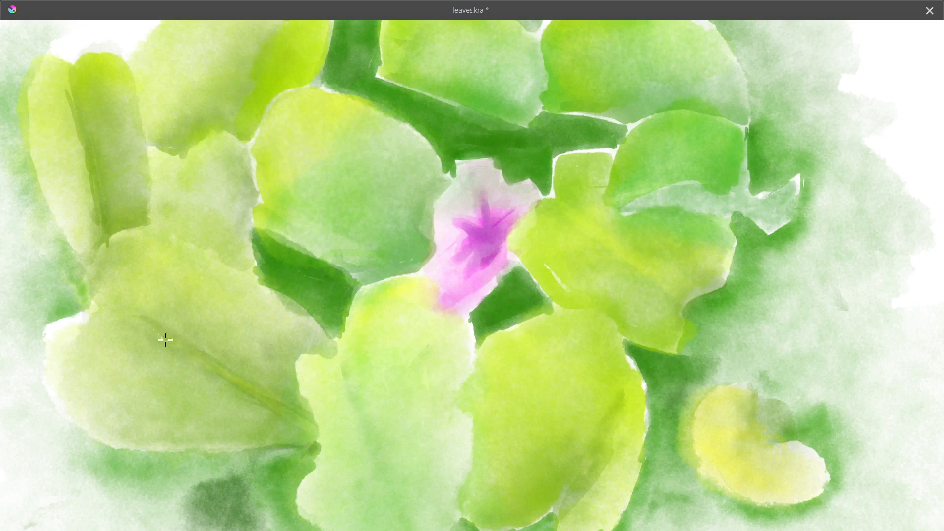
{"action": "scroll", "coordinate": [592, 270], "scroll_direction": "down", "scroll_amount": 2}
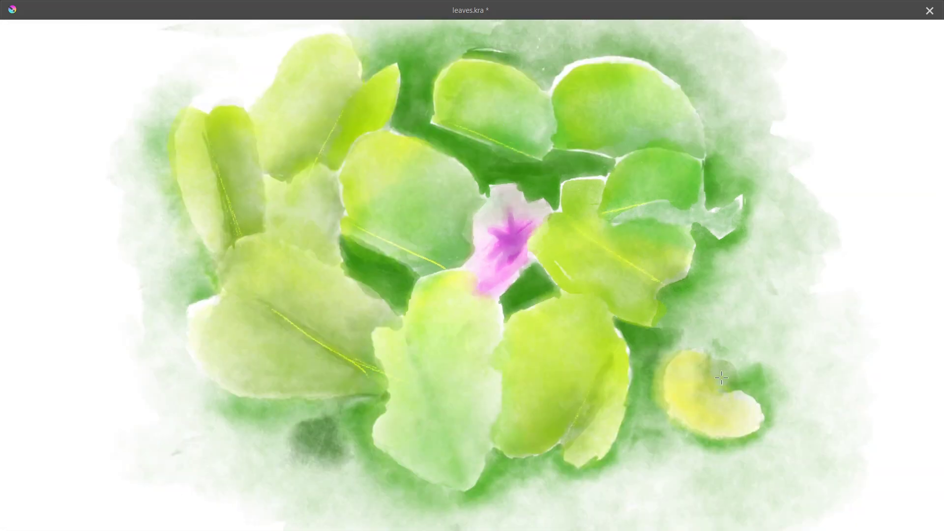
{"action": "left_click_drag", "start_coordinate": [547, 241], "coordinate": [513, 383]}
{"action": "scroll", "coordinate": [312, 179], "scroll_direction": "down", "scroll_amount": 2}
{"action": "right_click", "coordinate": [479, 288]}
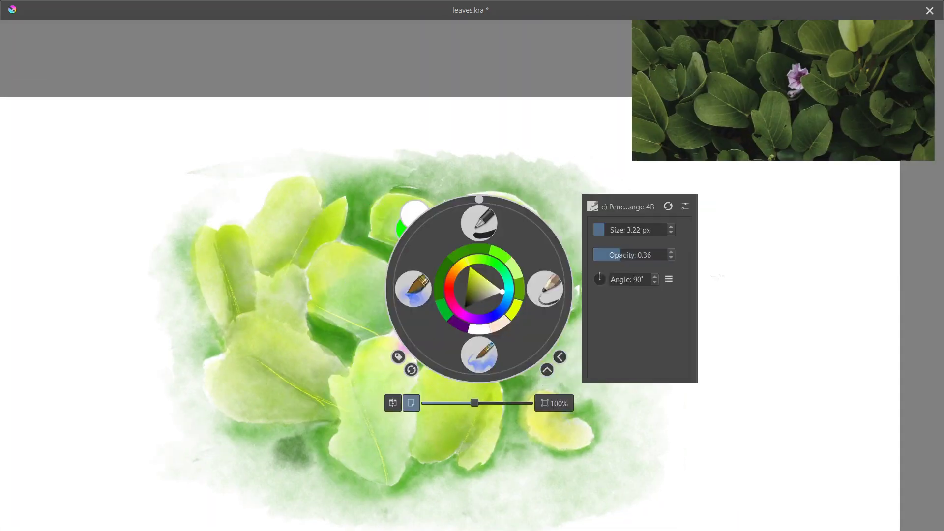
{"action": "left_click", "coordinate": [718, 276]}
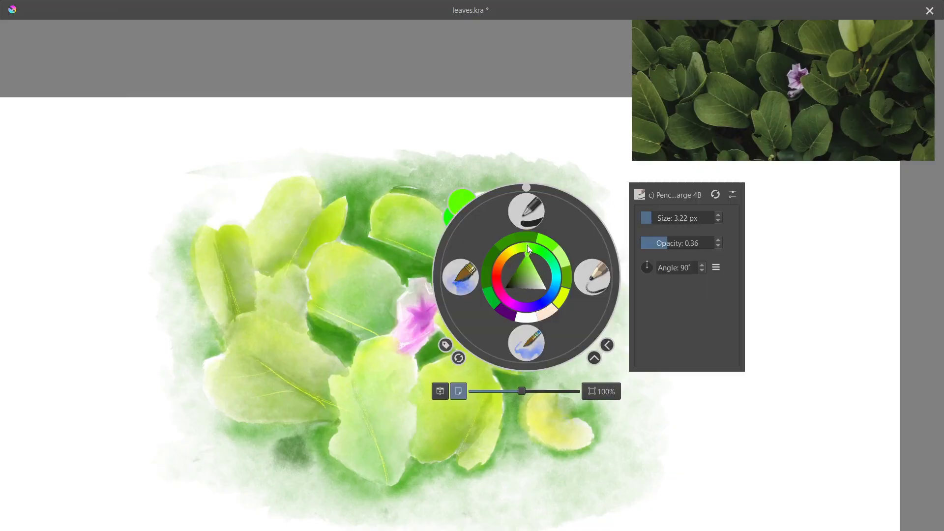
- Darken the background gaps around the flower and between the central leaves with deep bluish green
{"action": "left_click", "coordinate": [516, 266]}
{"action": "mouse_move", "coordinate": [435, 268]}
{"action": "left_mouse_down"}
{"action": "mouse_move", "coordinate": [483, 263]}
{"action": "mouse_move", "coordinate": [349, 207]}
{"action": "left_mouse_up"}
{"action": "left_click_drag", "start_coordinate": [320, 327], "coordinate": [352, 352]}
{"action": "left_click_drag", "start_coordinate": [427, 354], "coordinate": [447, 342]}
{"action": "left_click_drag", "start_coordinate": [507, 378], "coordinate": [538, 352]}
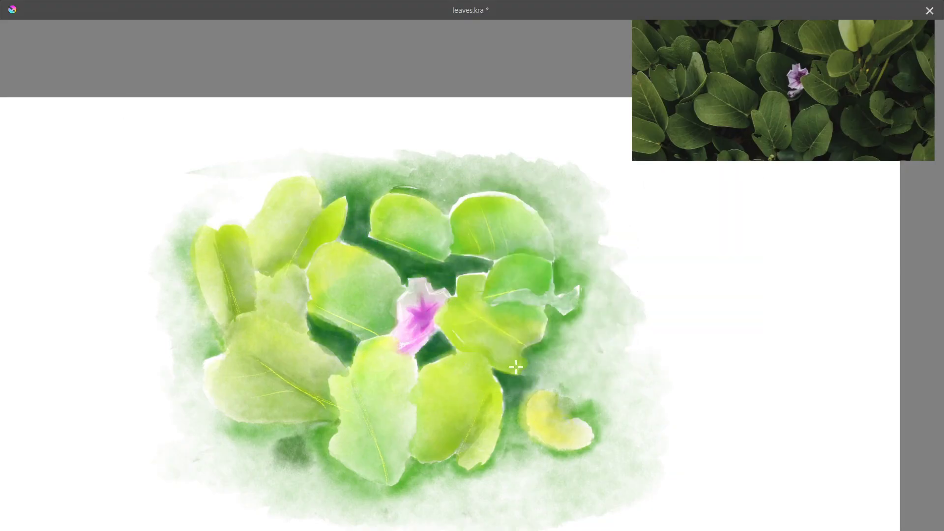
- Deepen and soften the background wash around the outer edges of the leaf cluster
{"action": "left_click_drag", "start_coordinate": [509, 432], "coordinate": [408, 477]}
{"action": "left_click_drag", "start_coordinate": [394, 484], "coordinate": [285, 440]}
{"action": "left_click_drag", "start_coordinate": [319, 171], "coordinate": [435, 173]}
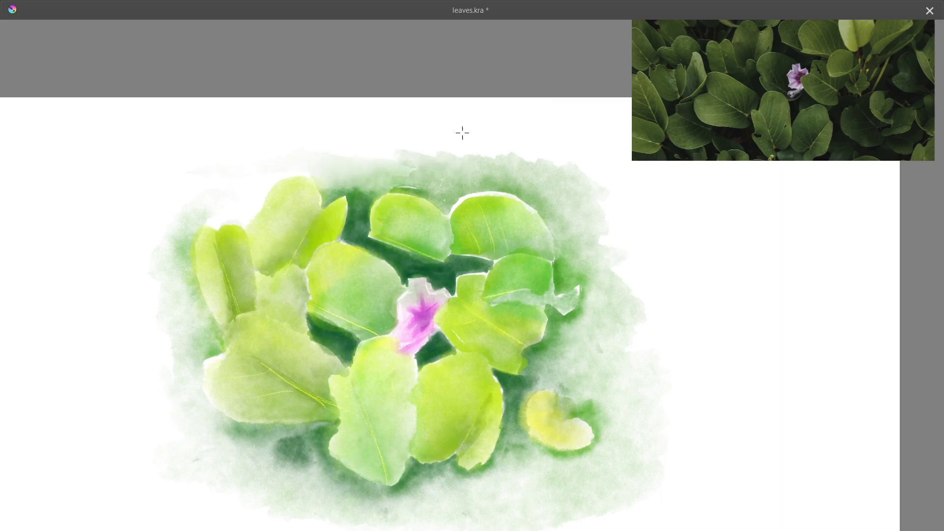
{"action": "right_click", "coordinate": [467, 155]}
{"action": "left_click", "coordinate": [502, 163]}
{"action": "left_click_drag", "start_coordinate": [521, 170], "coordinate": [589, 193]}
{"action": "left_click_drag", "start_coordinate": [145, 285], "coordinate": [205, 205]}
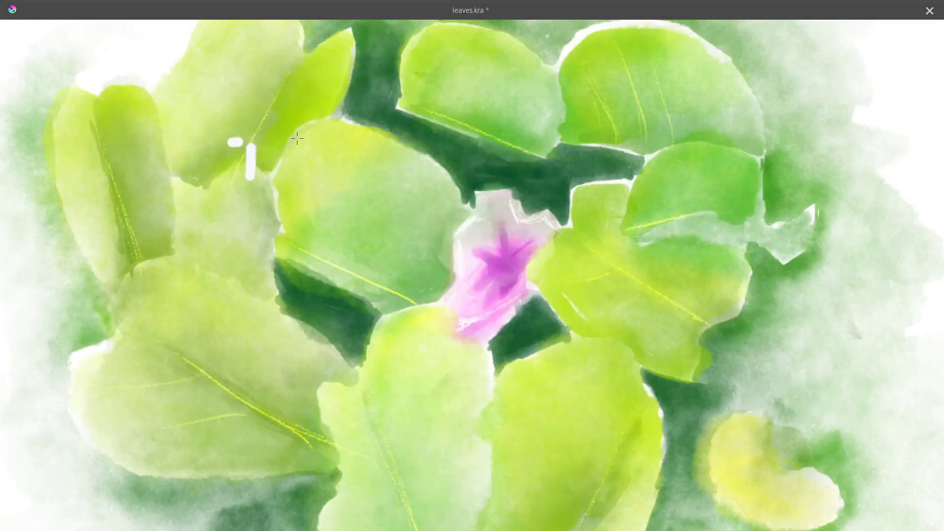
- Handwrite "THANK YOU FOR WATCHING" in thick white letters across the painting and underline it
{"action": "left_click_drag", "start_coordinate": [283, 157], "coordinate": [286, 202]}
{"action": "left_click_drag", "start_coordinate": [333, 193], "coordinate": [365, 175]}
{"action": "left_click_drag", "start_coordinate": [569, 102], "coordinate": [530, 165]}
{"action": "left_click_drag", "start_coordinate": [594, 118], "coordinate": [593, 118]}
{"action": "left_click_drag", "start_coordinate": [383, 216], "coordinate": [394, 268]}
{"action": "left_click_drag", "start_coordinate": [501, 196], "coordinate": [575, 227]}
{"action": "left_click_drag", "start_coordinate": [166, 360], "coordinate": [234, 342]}
{"action": "mouse_move", "coordinate": [481, 323]}
{"action": "left_mouse_down"}
{"action": "mouse_move", "coordinate": [488, 396]}
{"action": "mouse_move", "coordinate": [738, 368]}
{"action": "mouse_move", "coordinate": [849, 387]}
{"action": "left_mouse_up"}
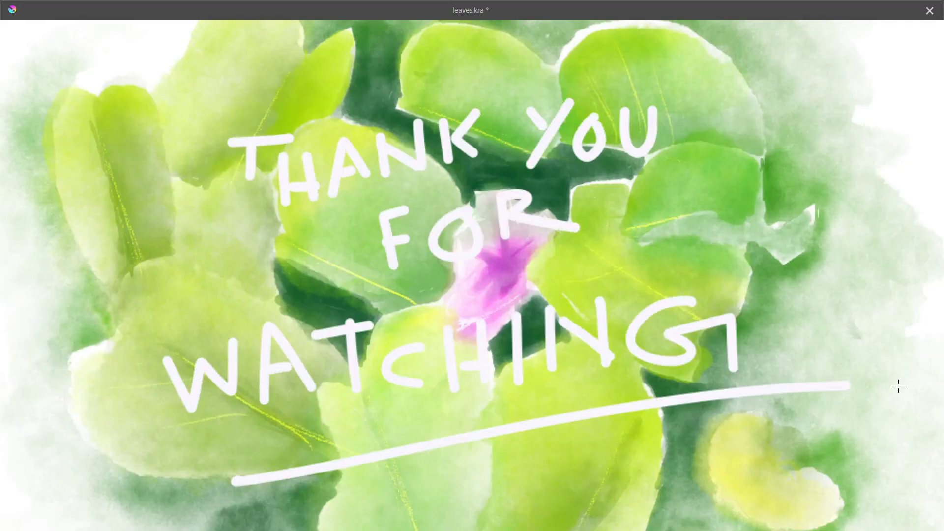